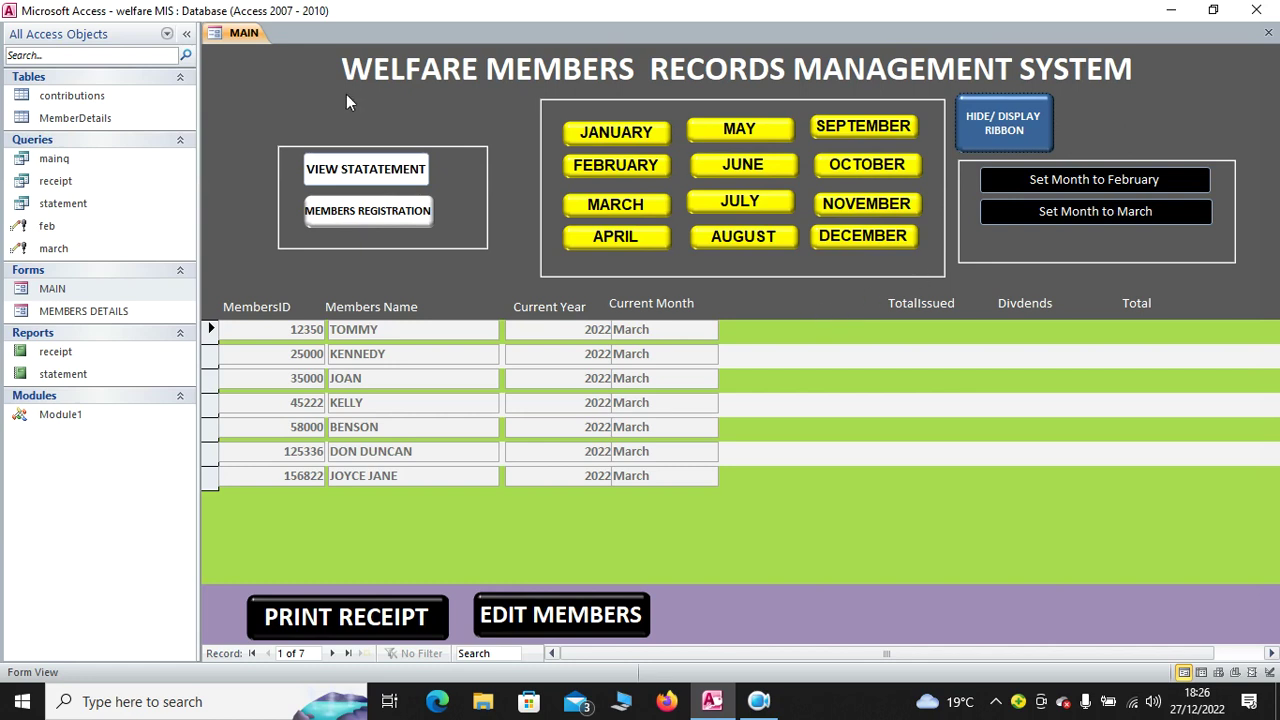
- Open the contributions table in Design View, with the Property Sheet and the MAIN form closed
right_click(103, 96)
left_click(170, 129)
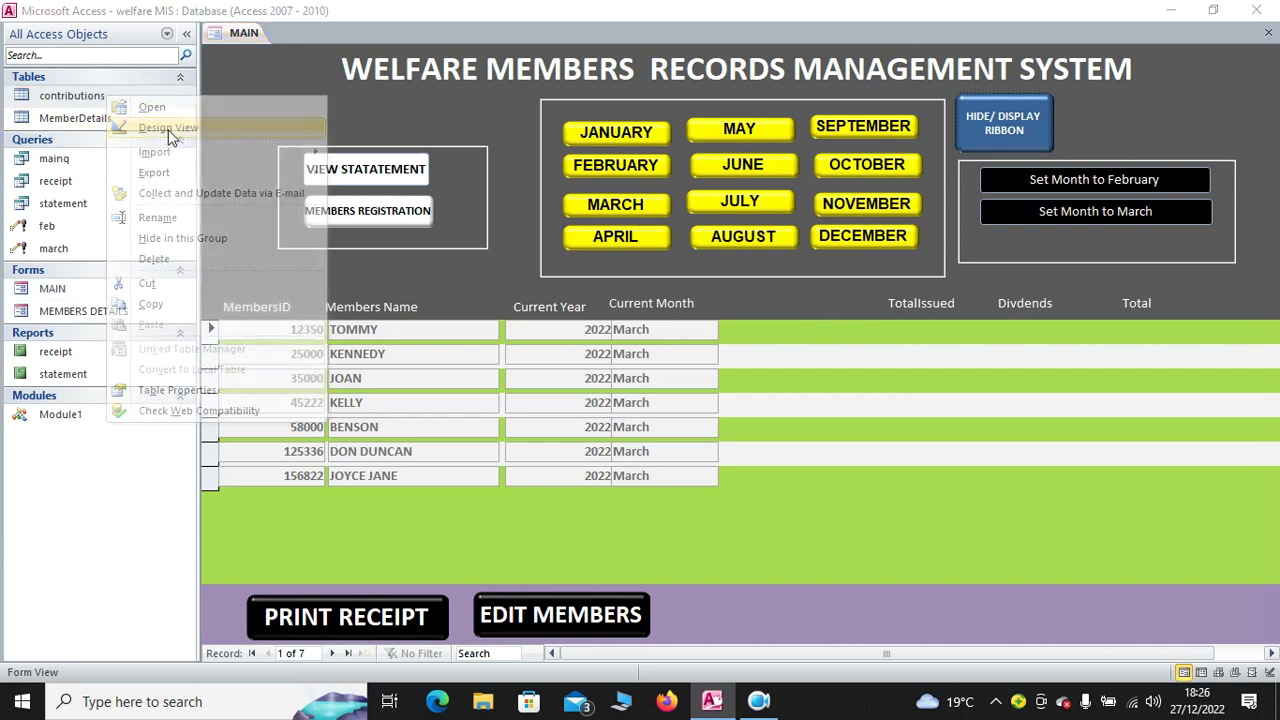
left_click(594, 409)
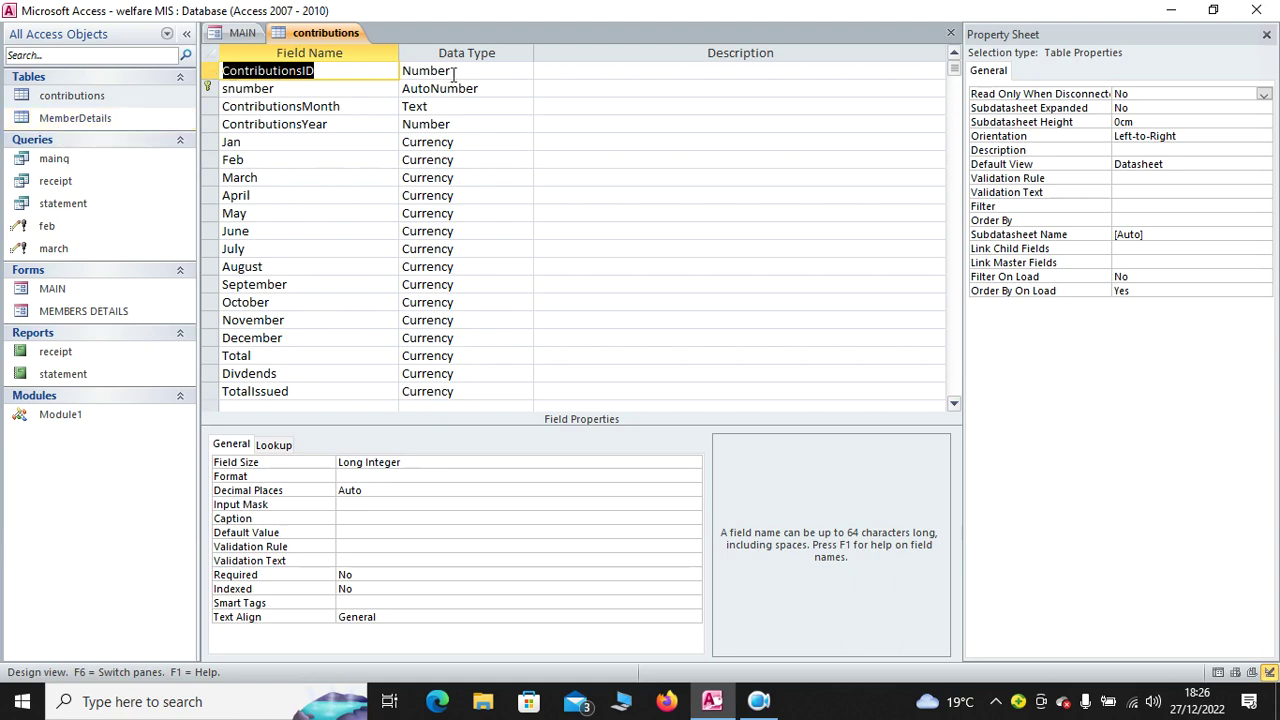
left_click(1266, 34)
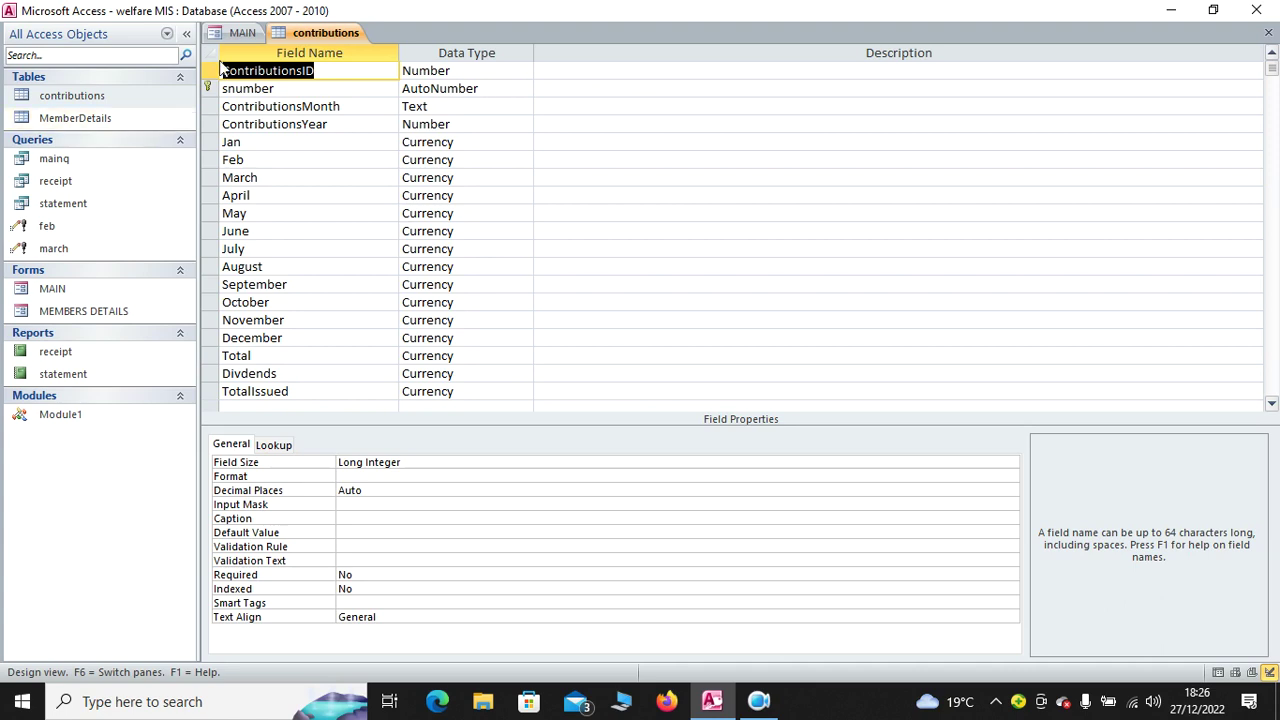
right_click(230, 30)
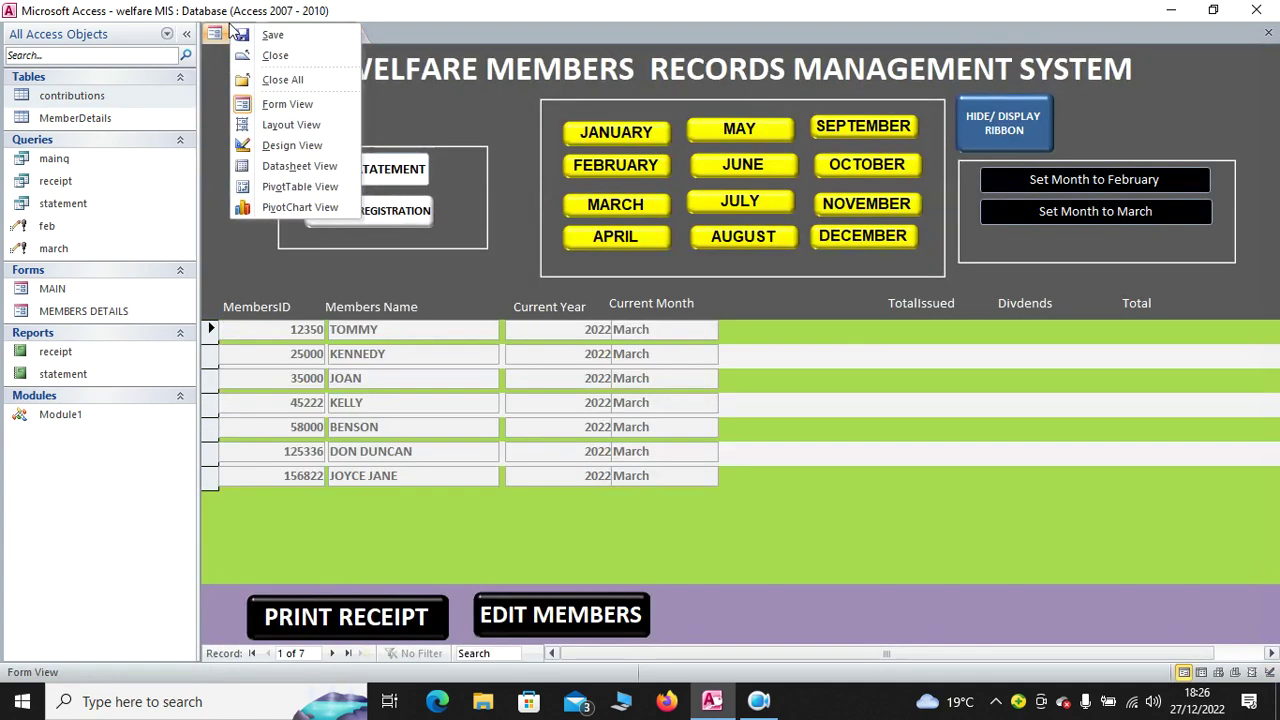
left_click(288, 52)
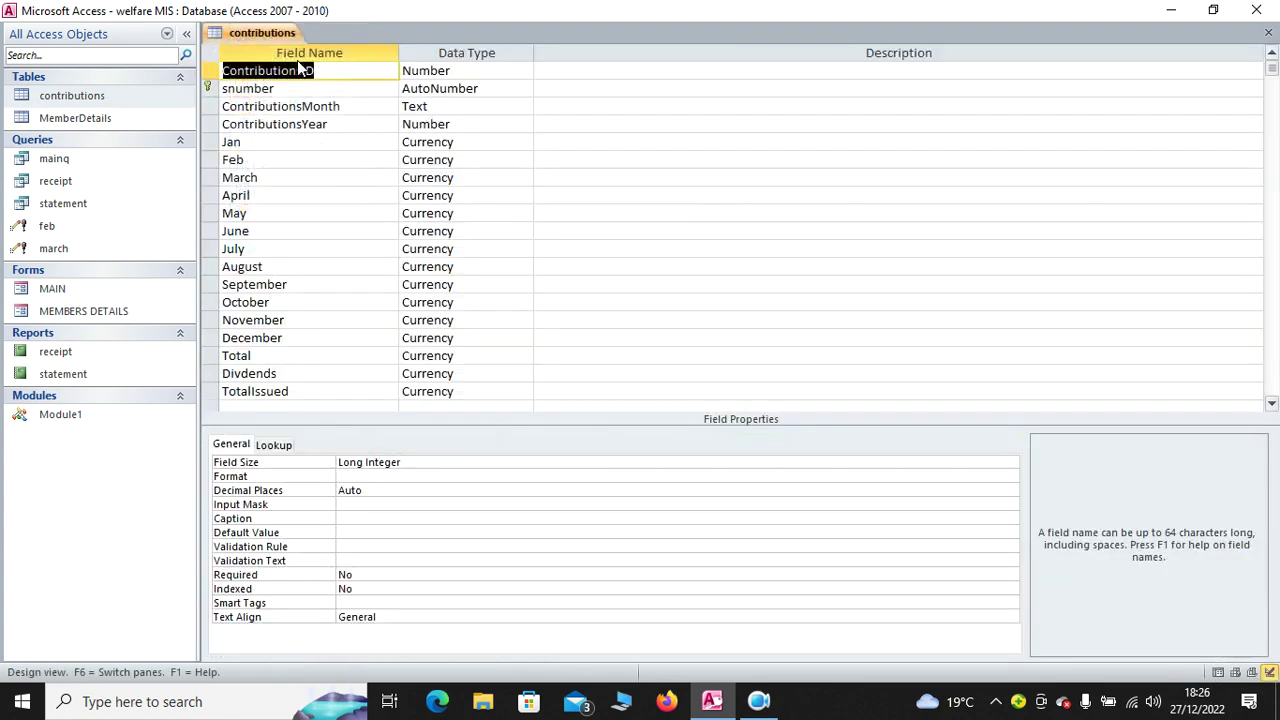
- Examine the contributions table's fields and data types, from ContributionsYear and the month fields through Total, Divdends and TotalIssued, and close the table
left_click(477, 122)
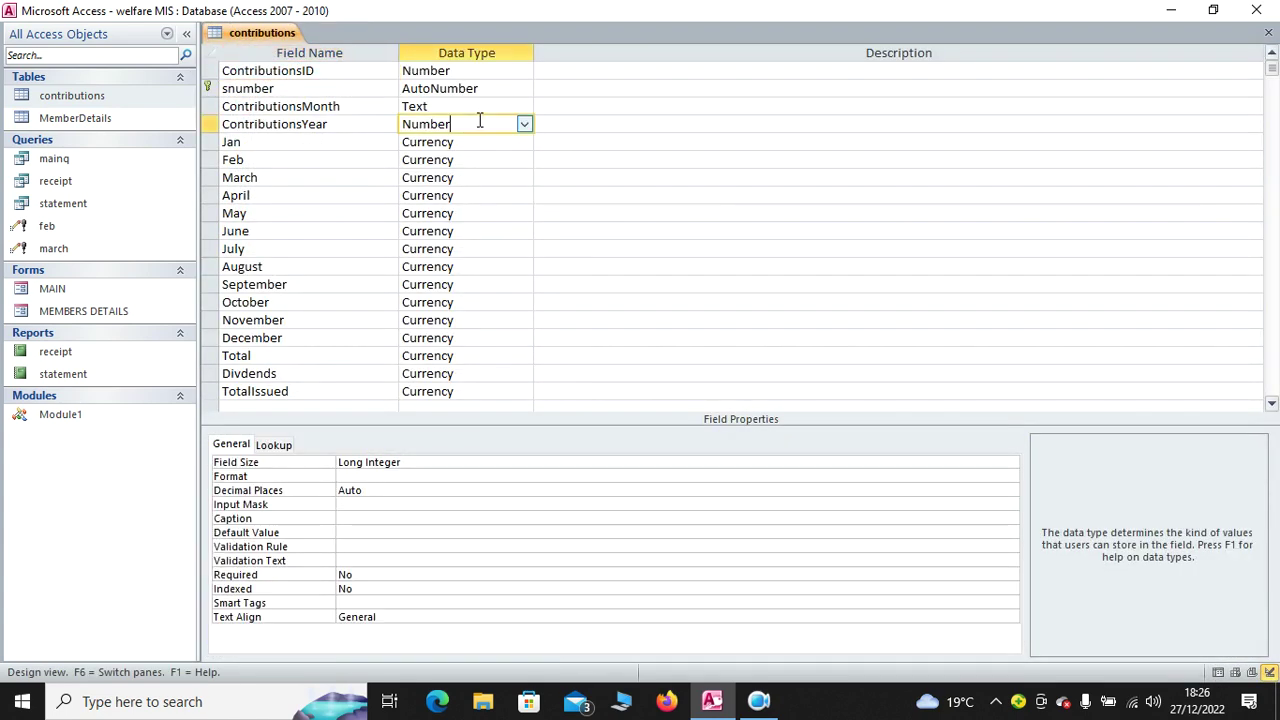
left_click(257, 144)
left_click(256, 162)
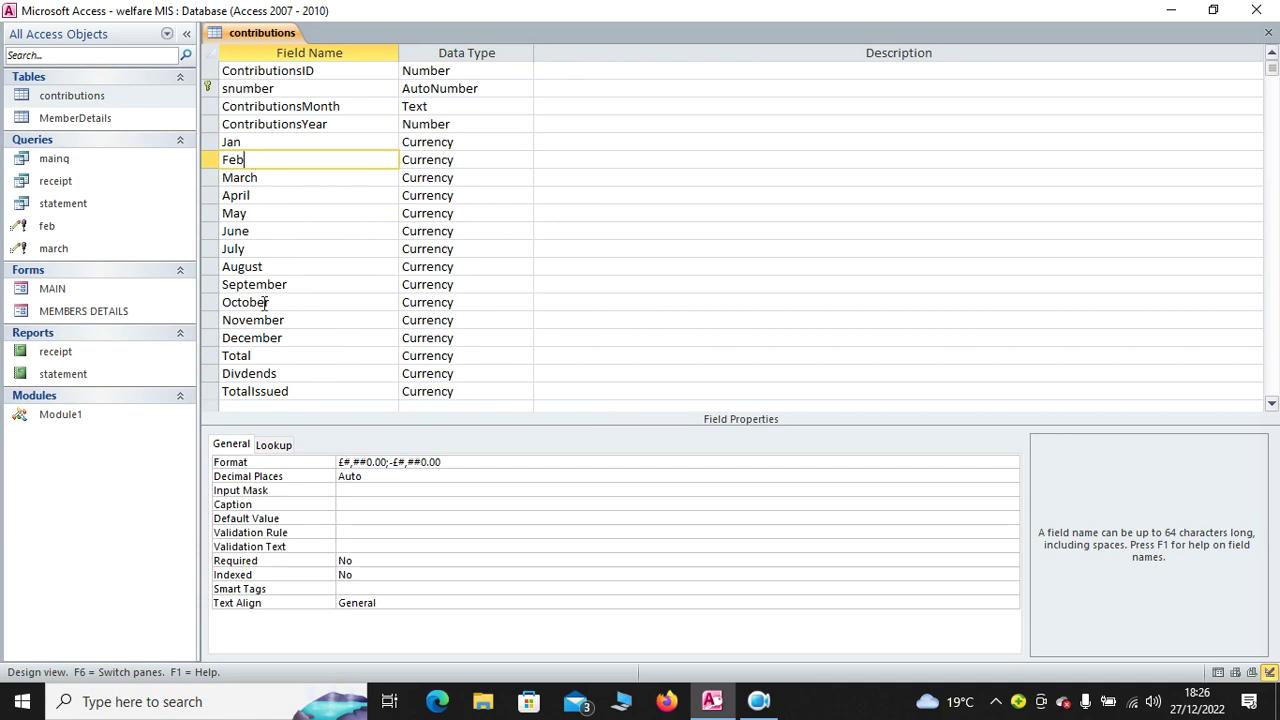
scroll(285, 344, "down", 1)
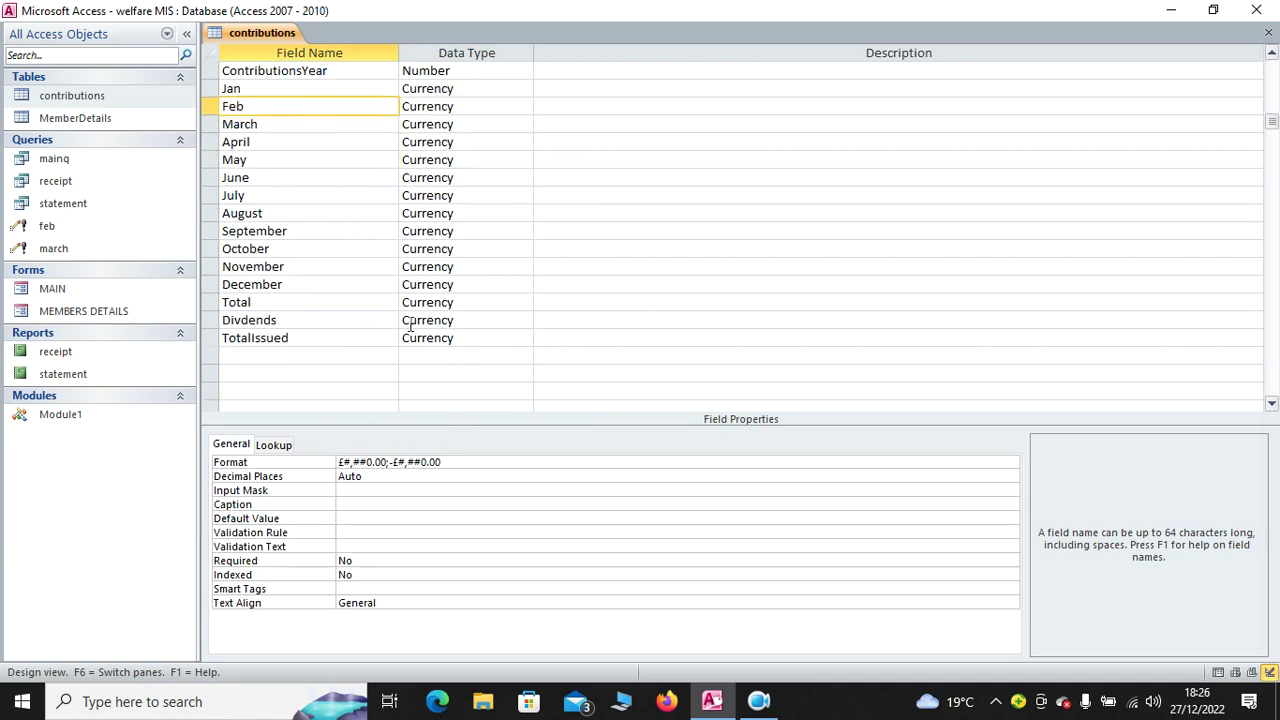
left_click(488, 300)
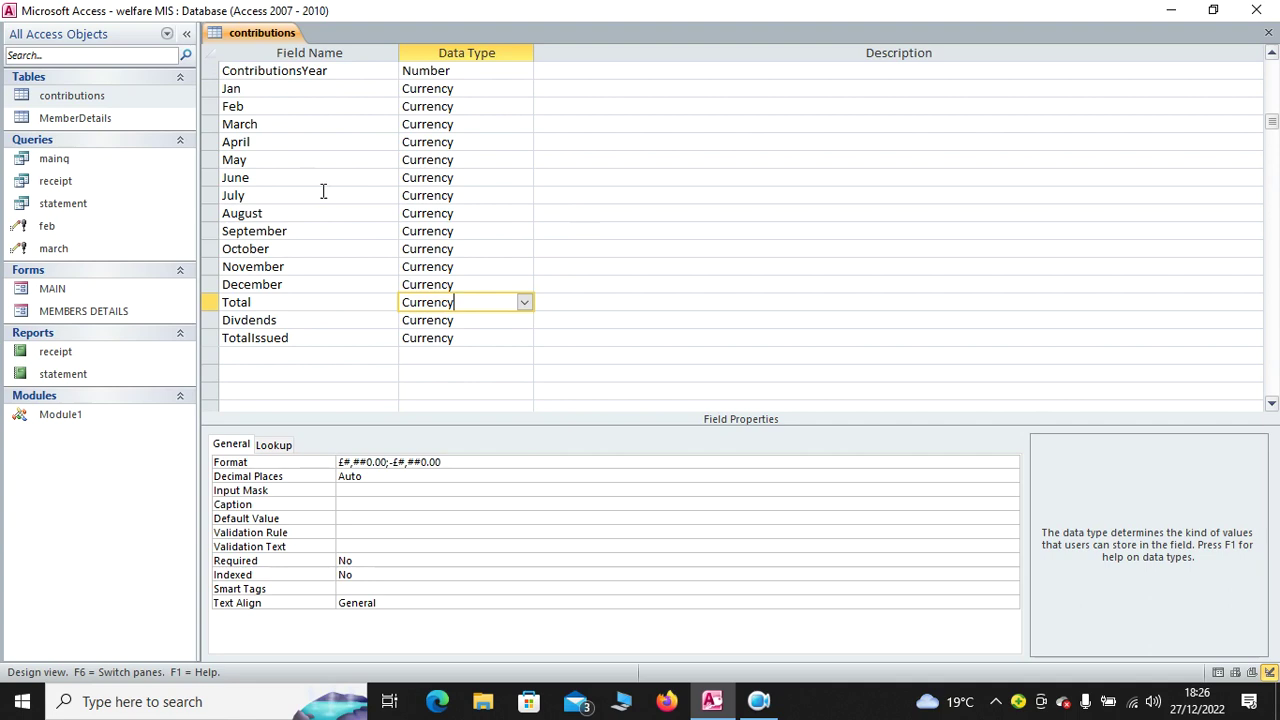
left_click(469, 318)
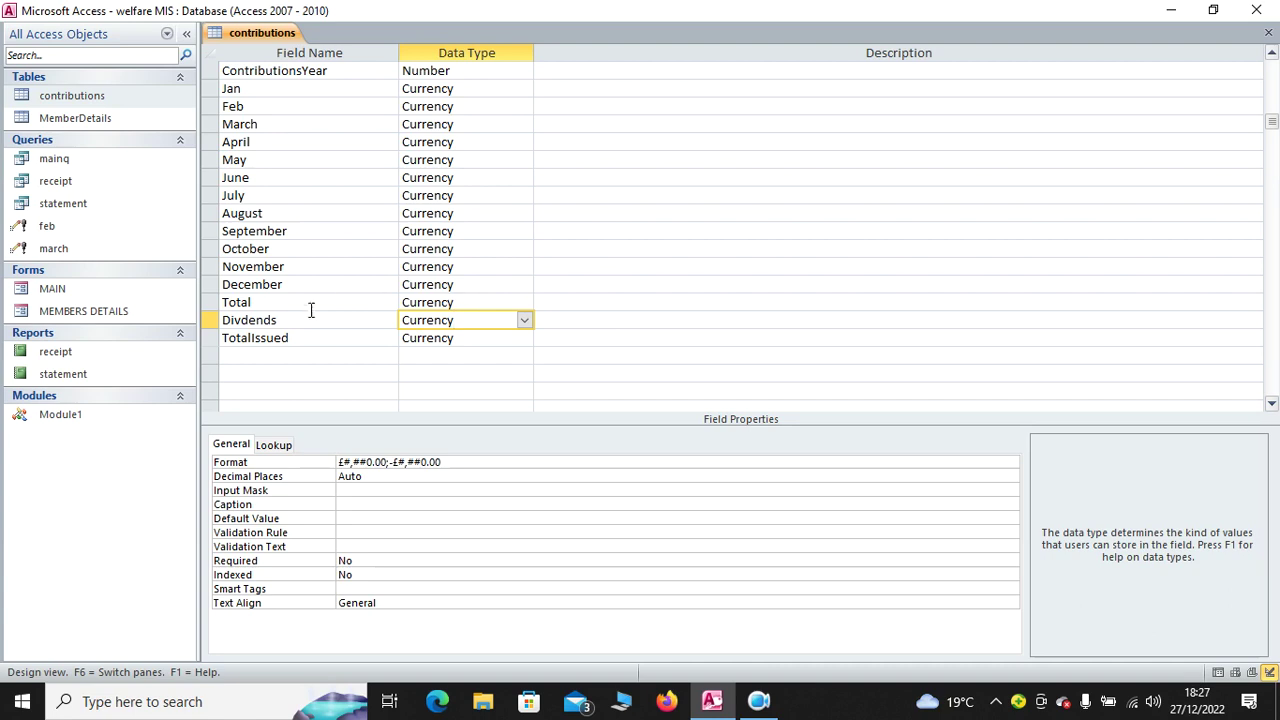
left_click(480, 339)
scroll(360, 255, "up", 1)
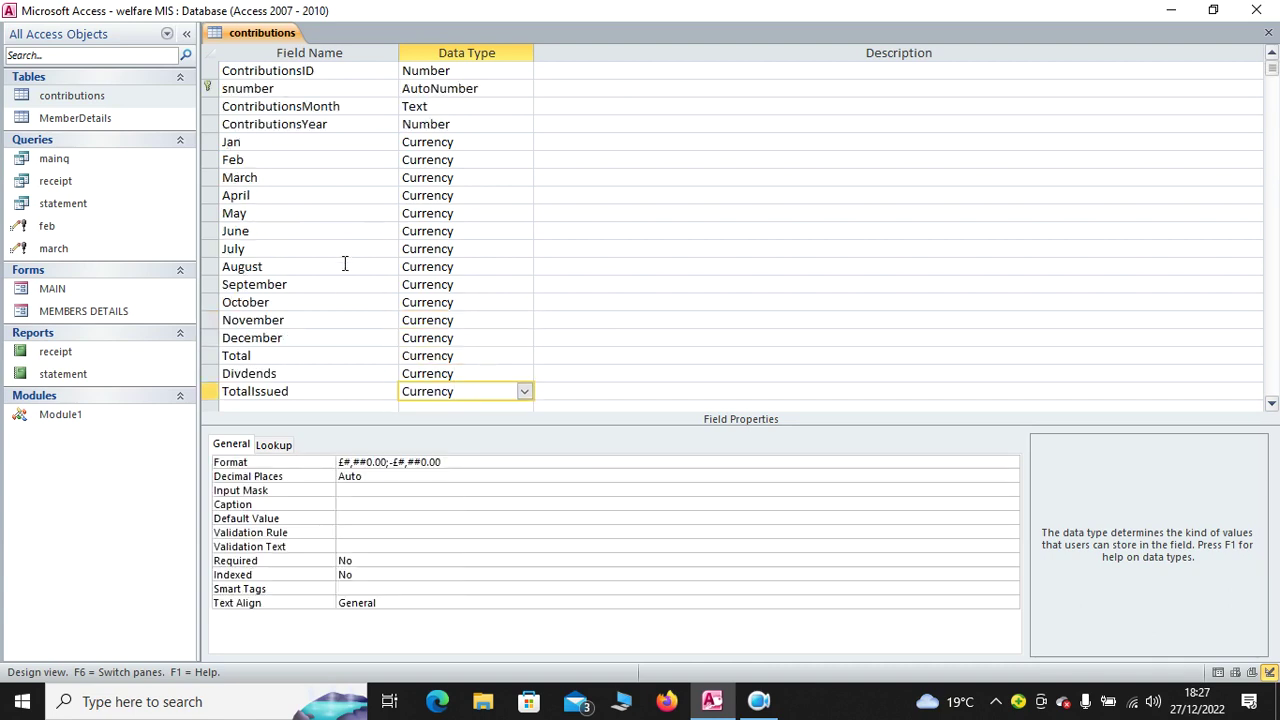
right_click(282, 36)
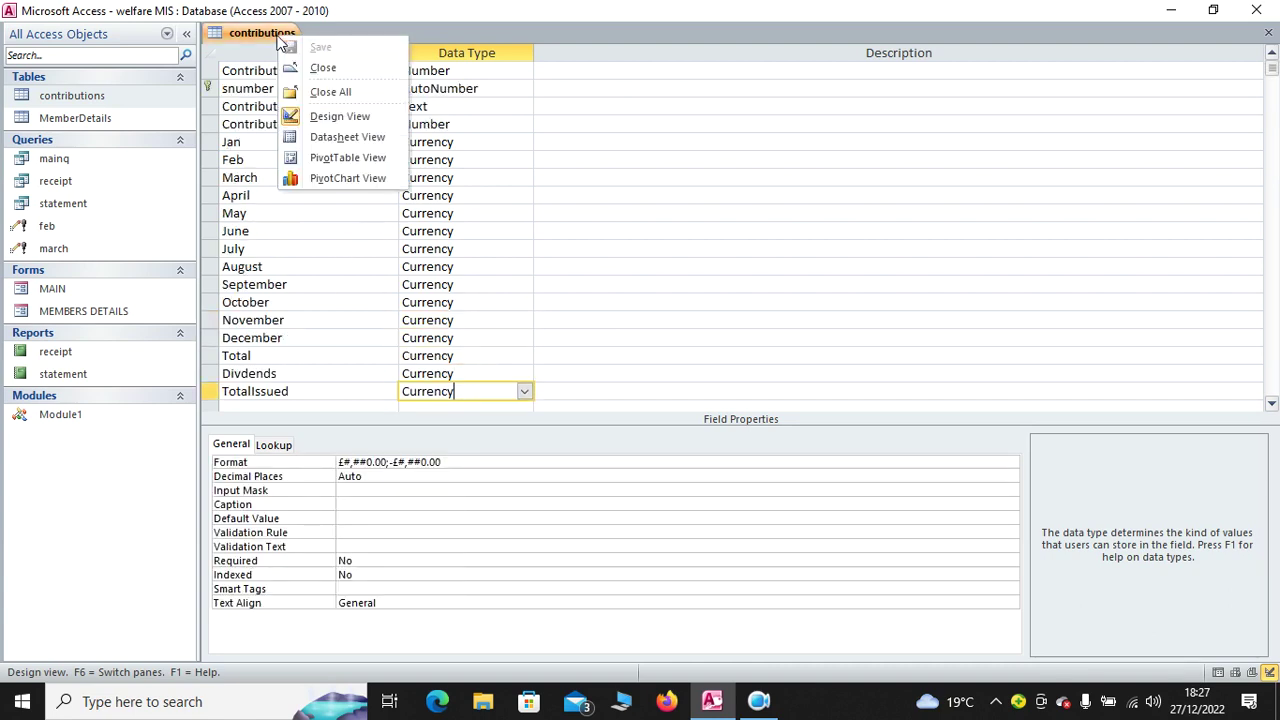
left_click(334, 67)
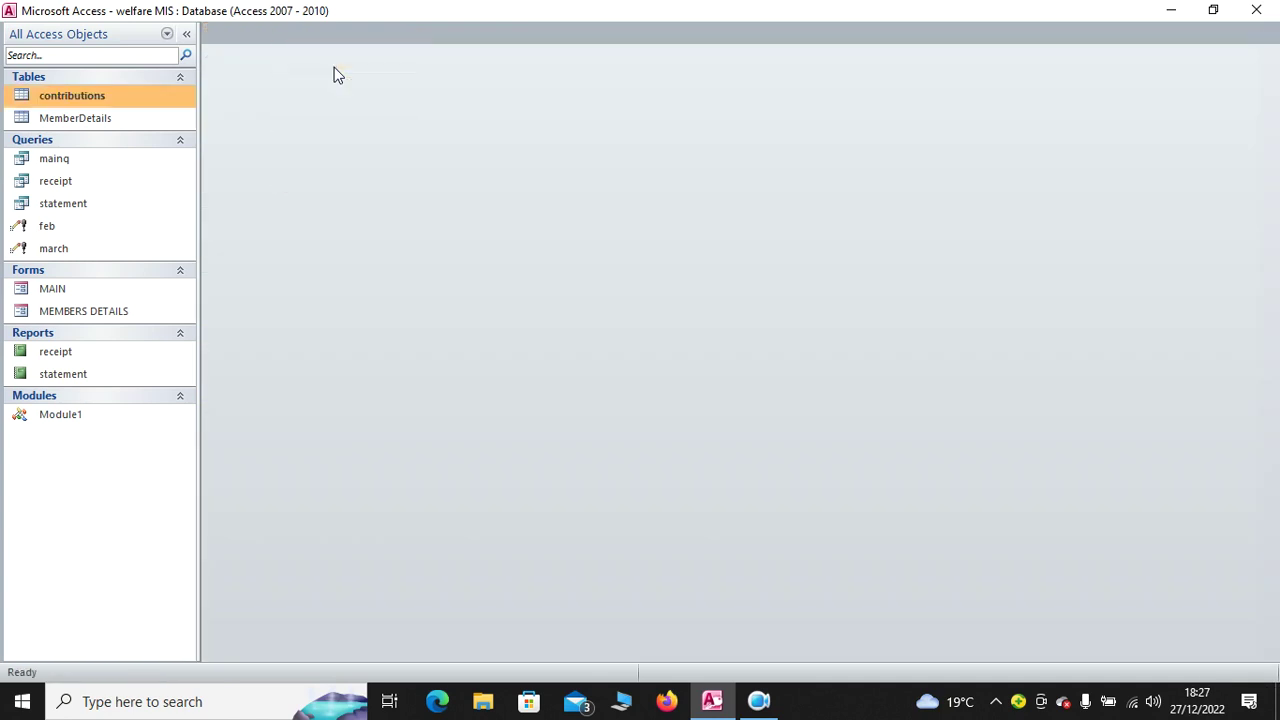
- Examine the MemberDetails table in Design View, checking the CurrentYear, CurrentMonth and Photo fields, and close the table
right_click(107, 121)
left_click(175, 160)
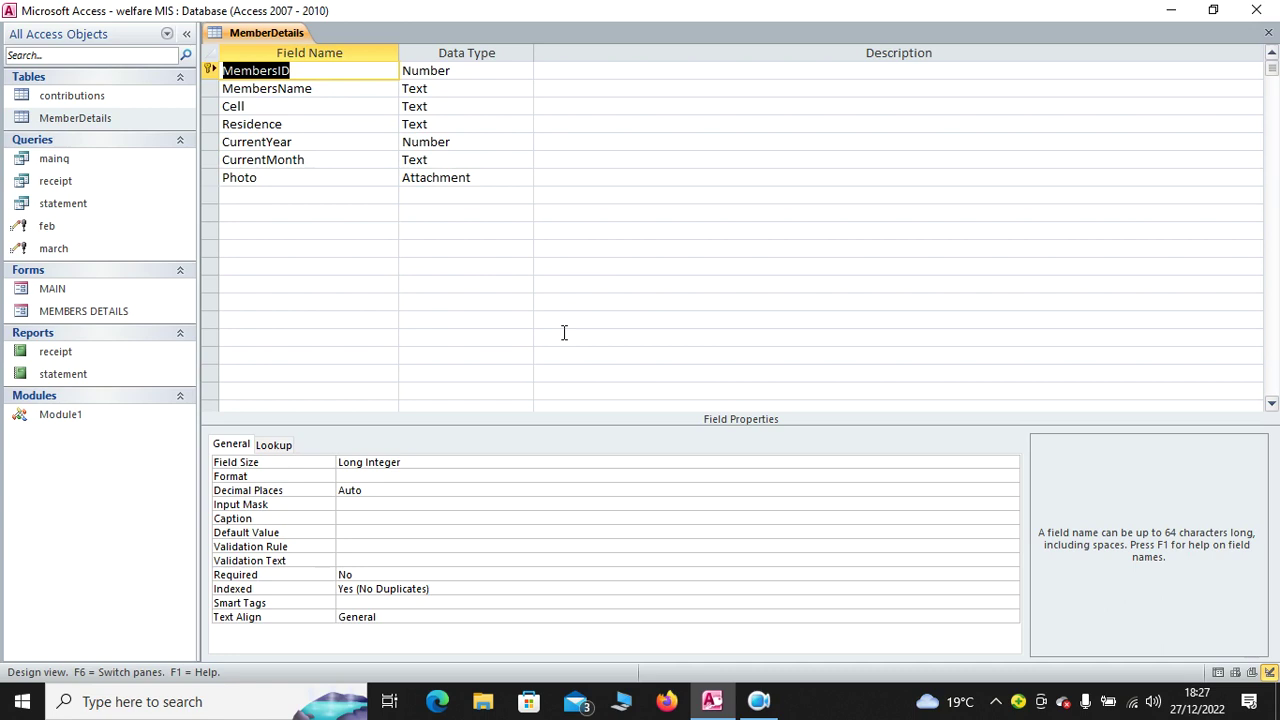
left_click(474, 139)
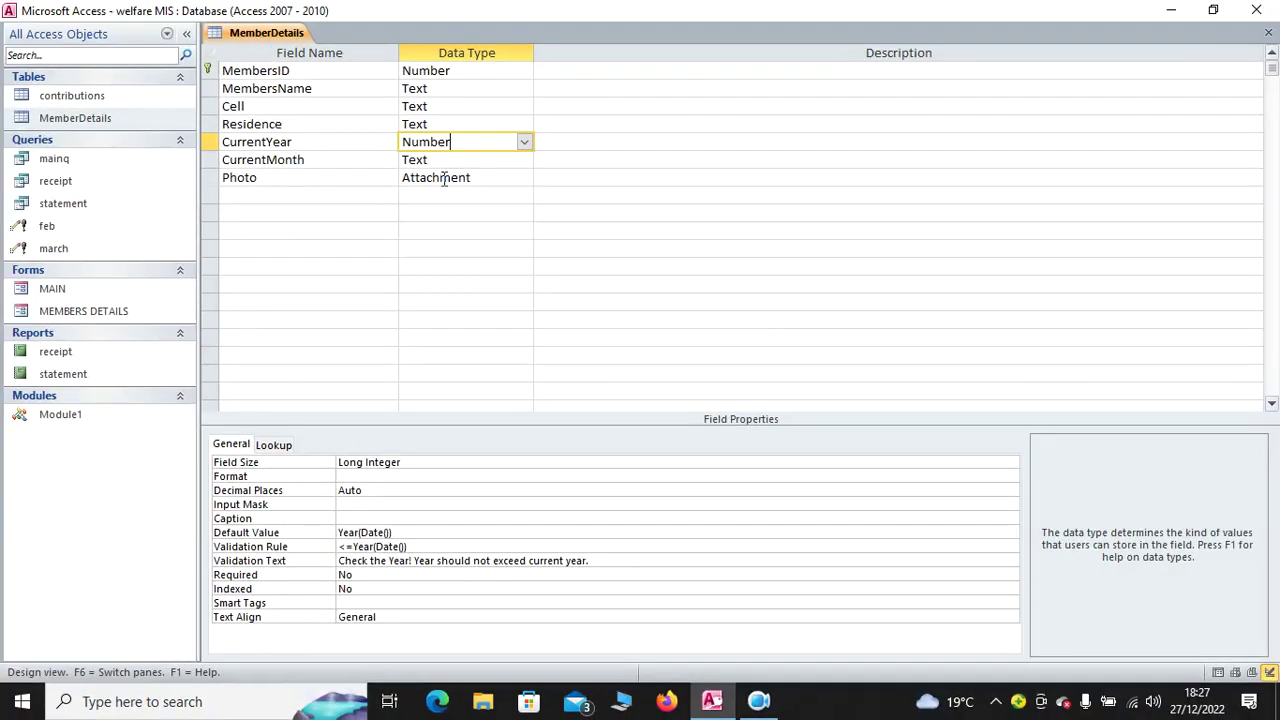
left_click(455, 159)
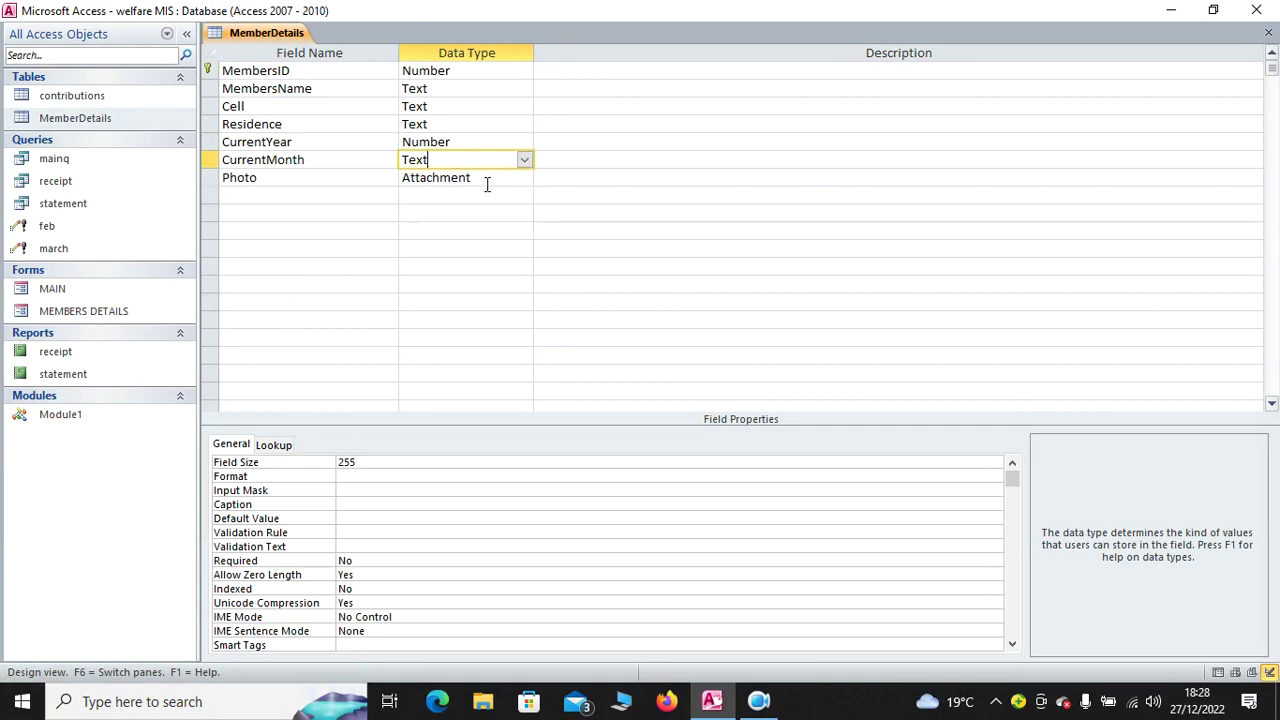
left_click(486, 180)
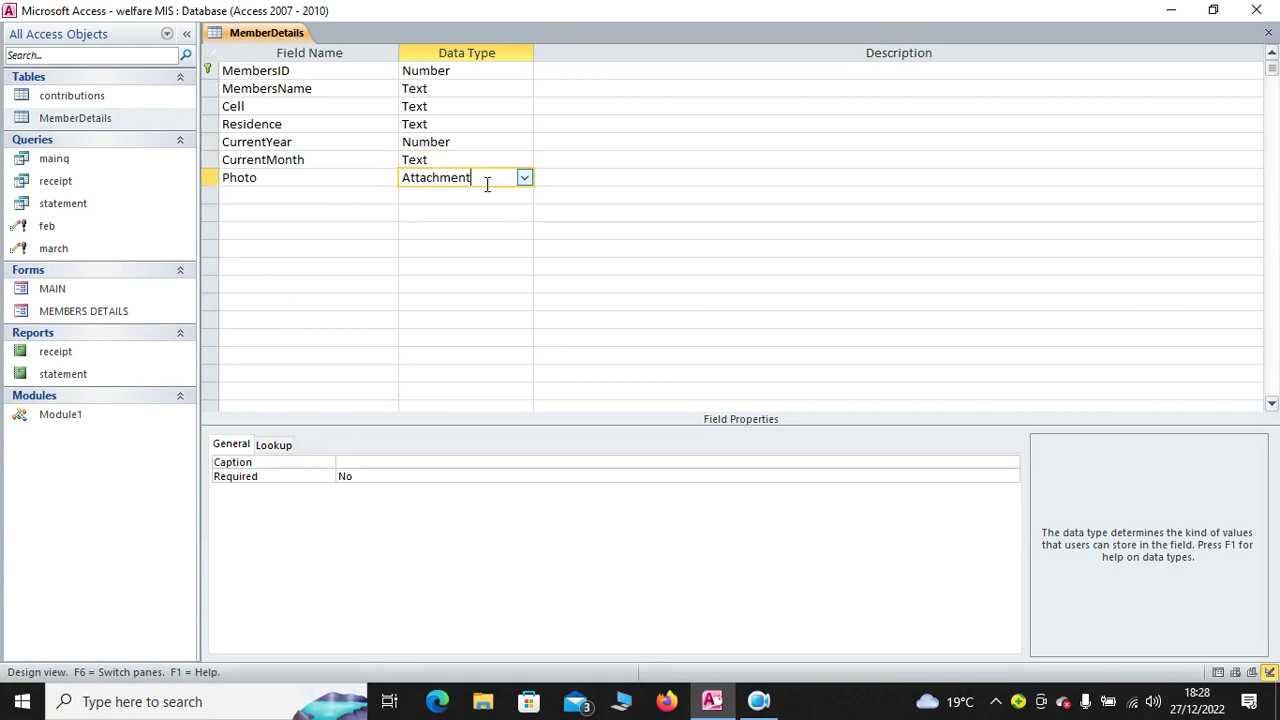
left_click(1268, 32)
- Open the mainq query in Design View and move the contributions field list farther away from MemberDetails
right_click(45, 160)
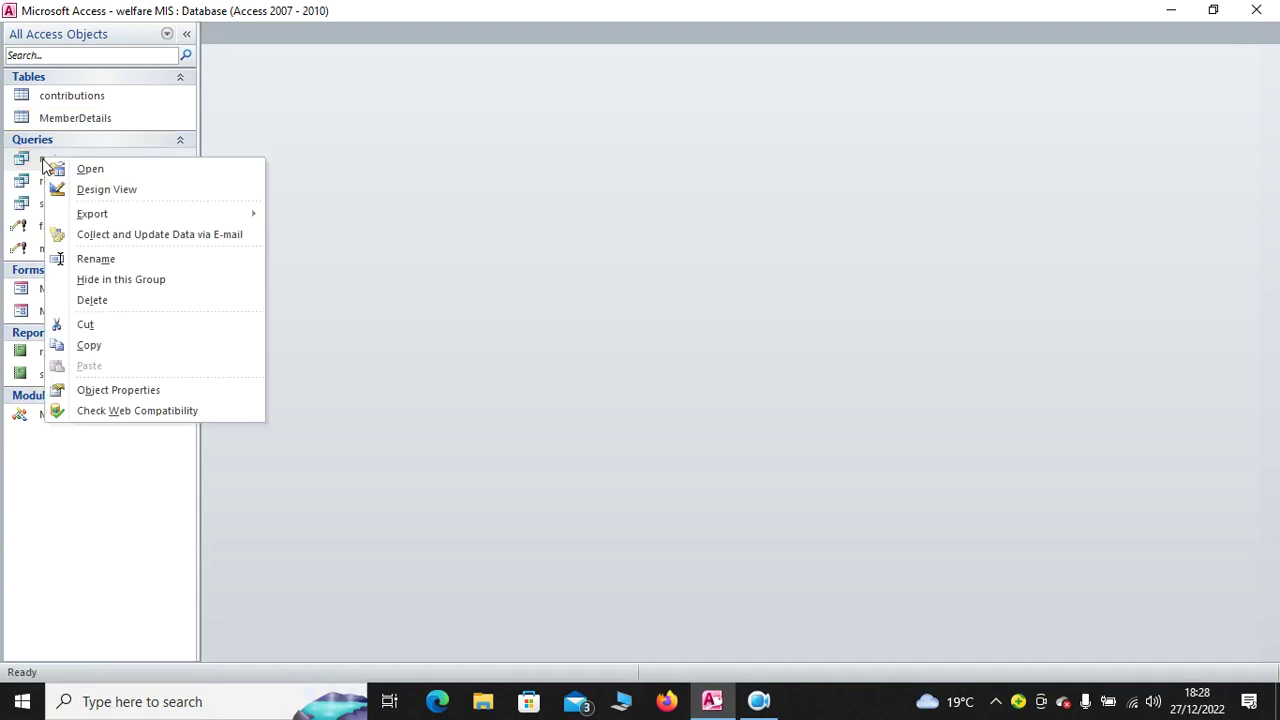
left_click(140, 192)
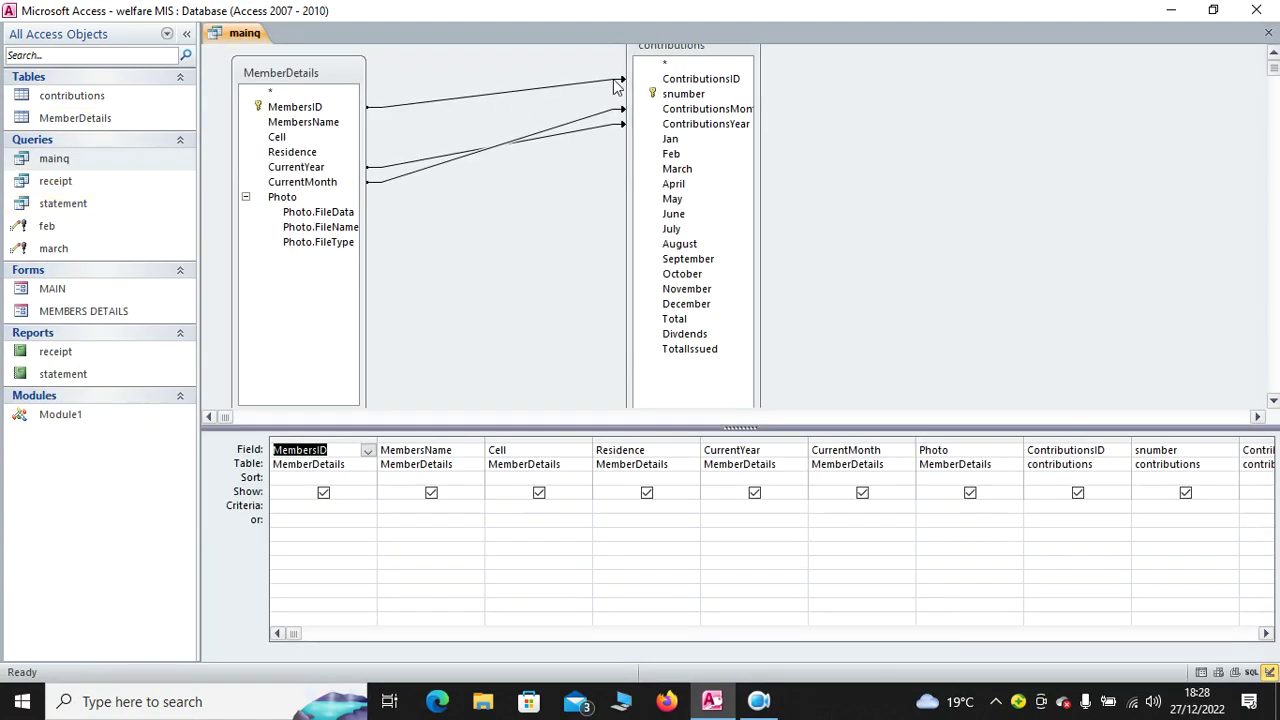
left_click_drag(688, 47, 805, 84)
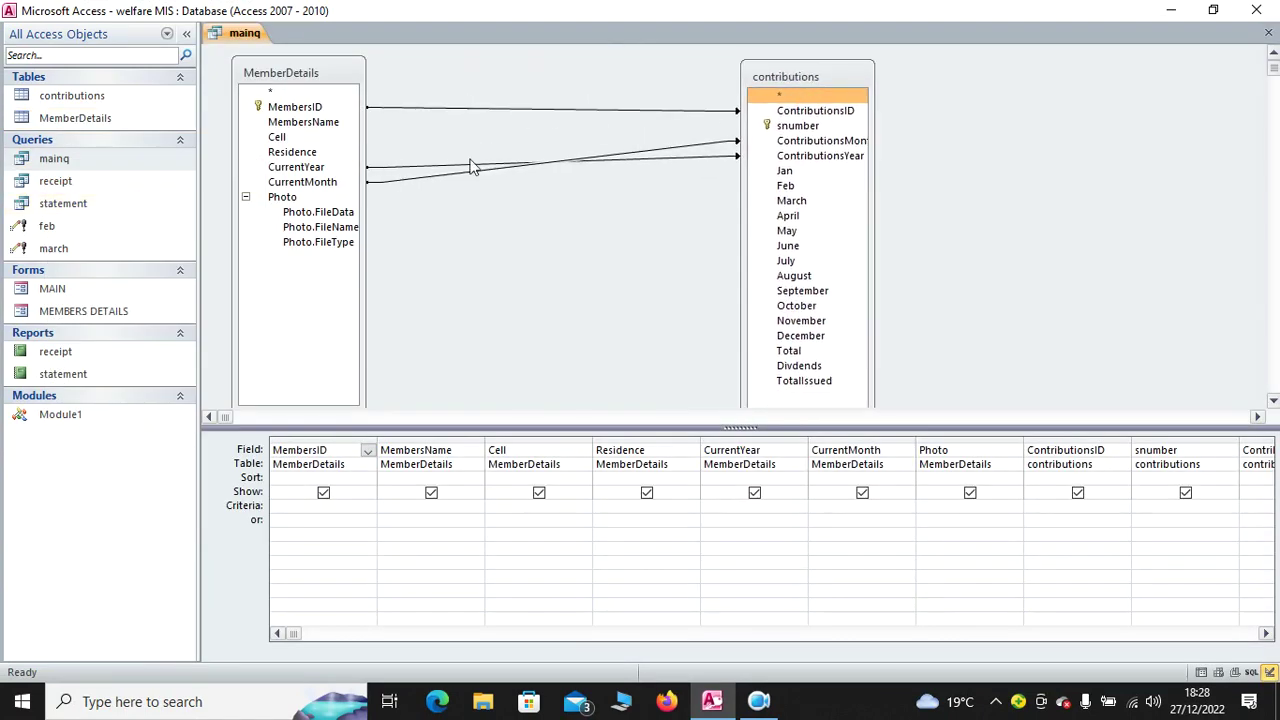
left_click(281, 72)
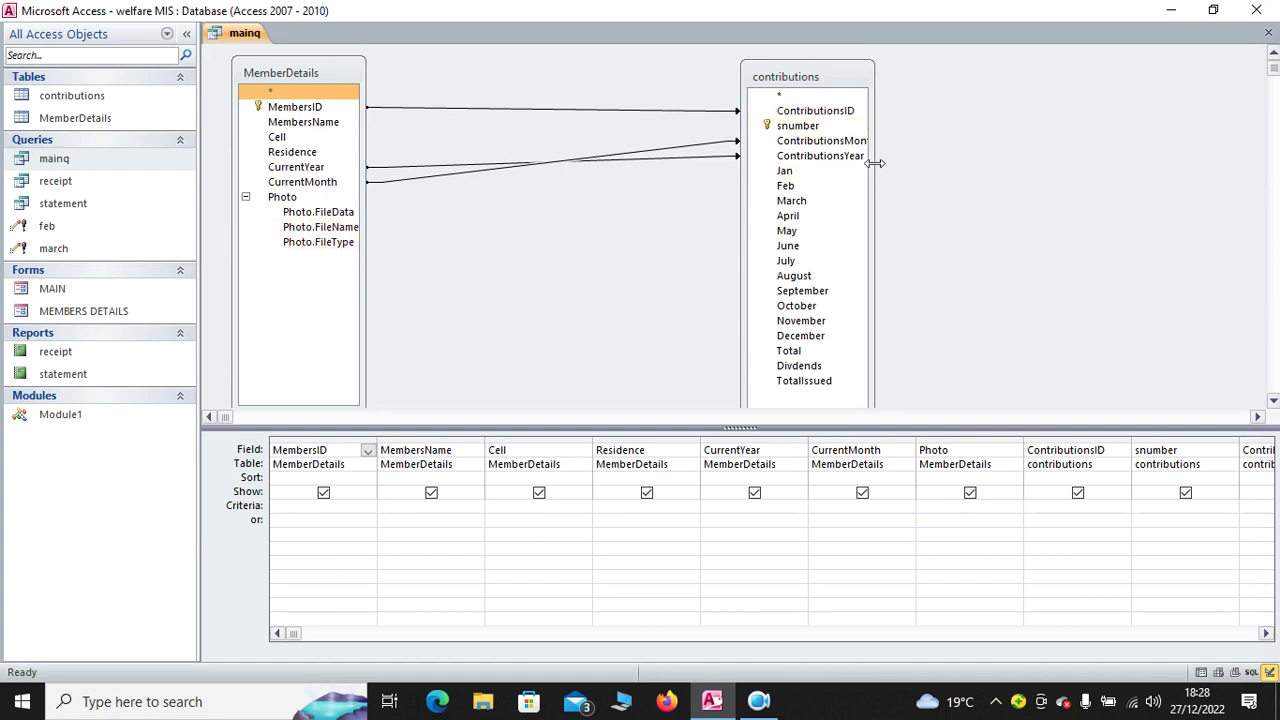
- Widen the contributions field list to fit its field names, collapse the Photo field in MemberDetails, and close mainq with its changes saved
left_click(923, 170)
left_click_drag(866, 169, 933, 172)
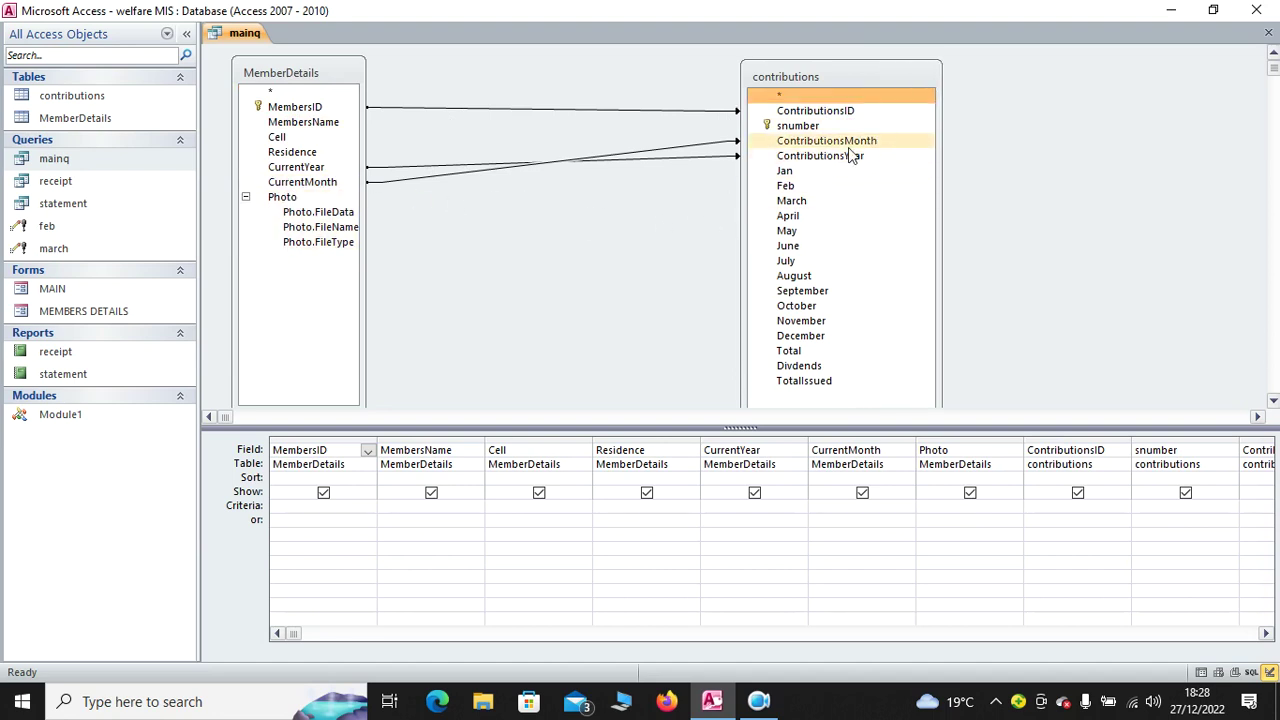
left_click(245, 197)
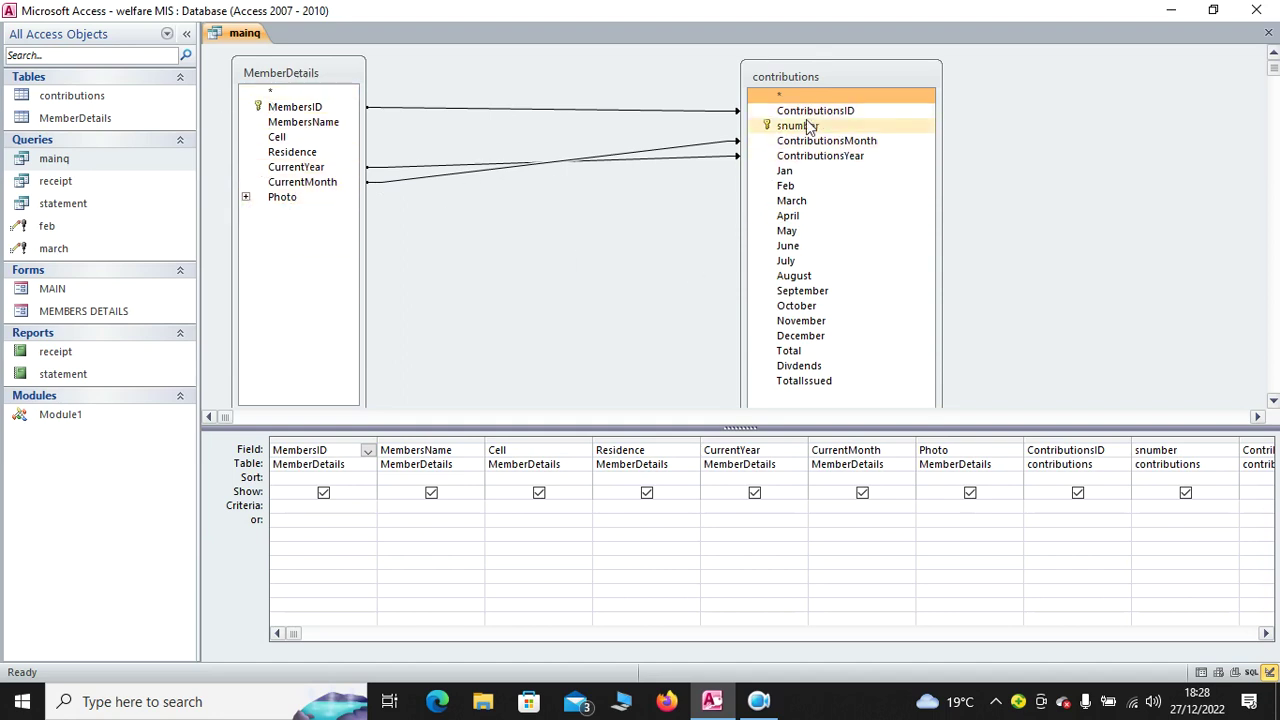
right_click(218, 34)
left_click(278, 65)
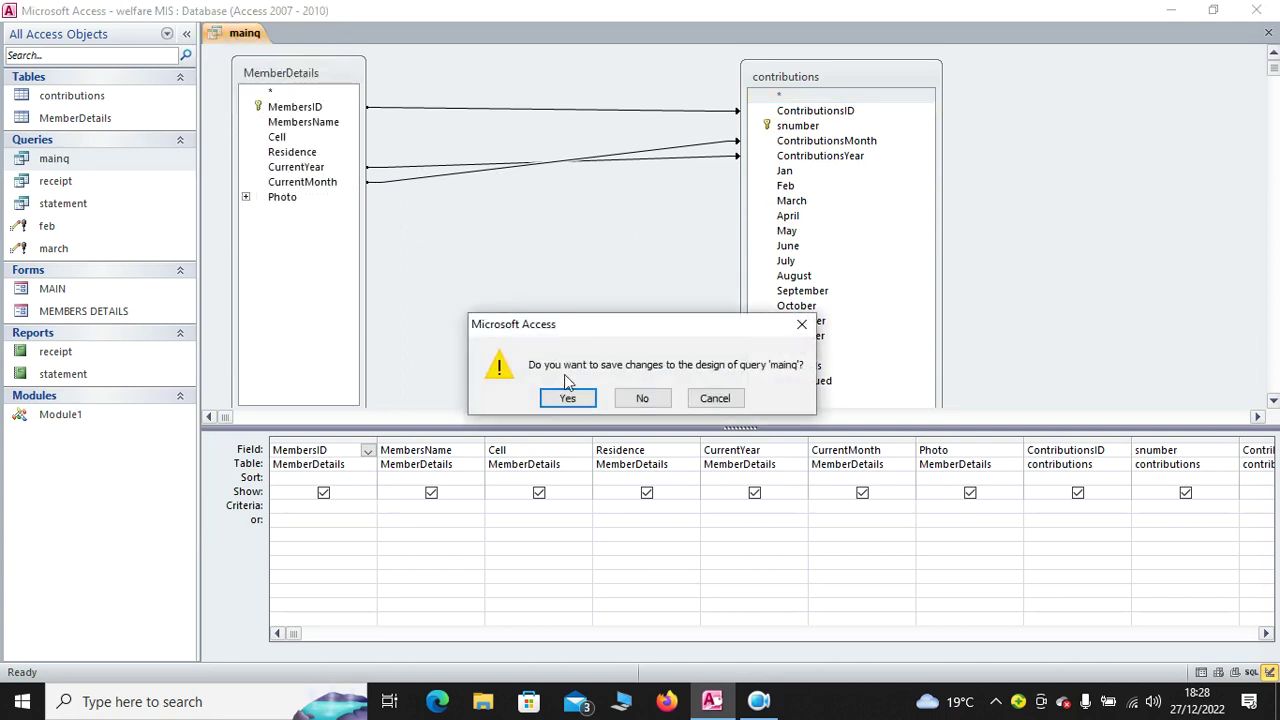
left_click(571, 398)
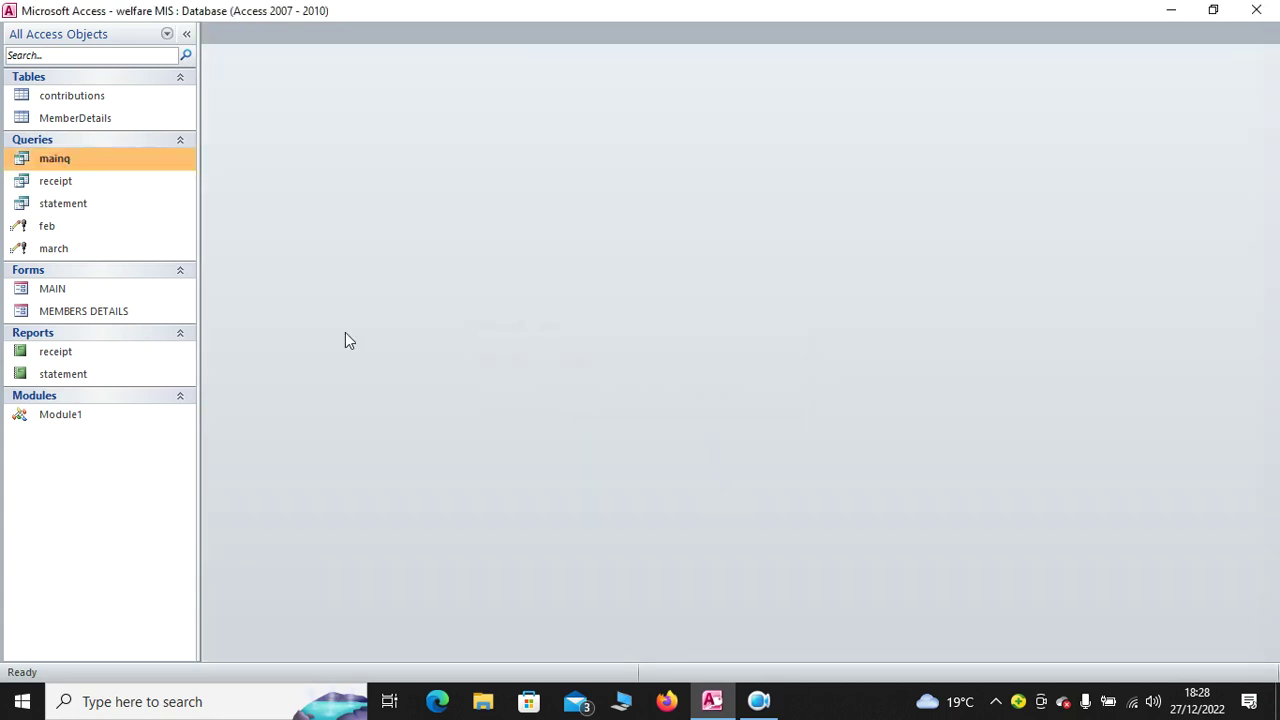
- Inspect the full MembersID criteria of the receipt query in Design View by widening its column, and close the query
right_click(50, 185)
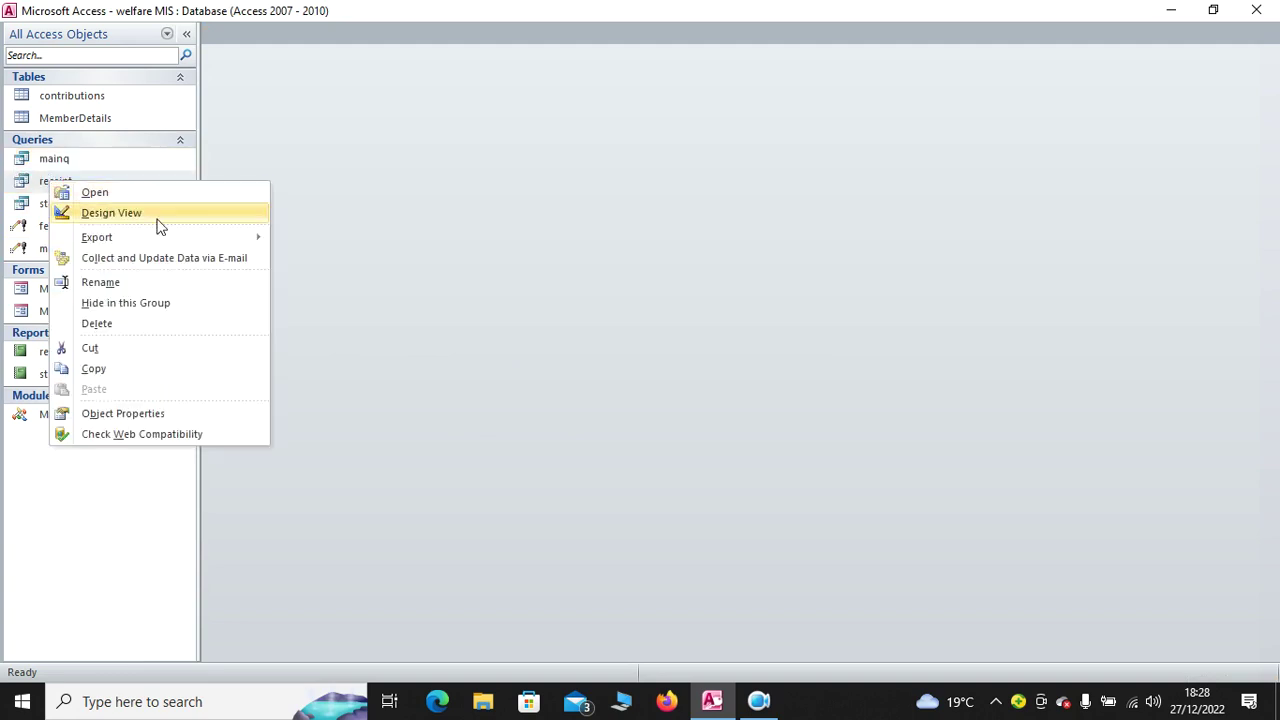
left_click(111, 213)
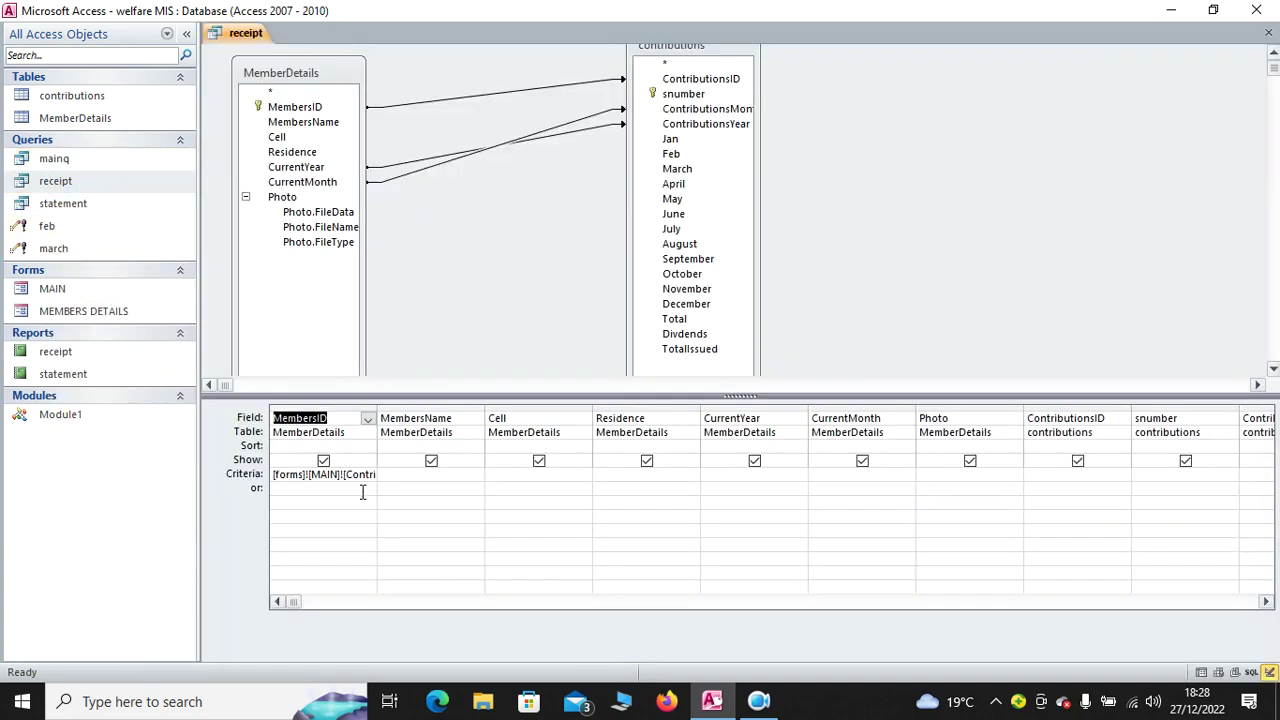
left_click_drag(377, 410, 551, 405)
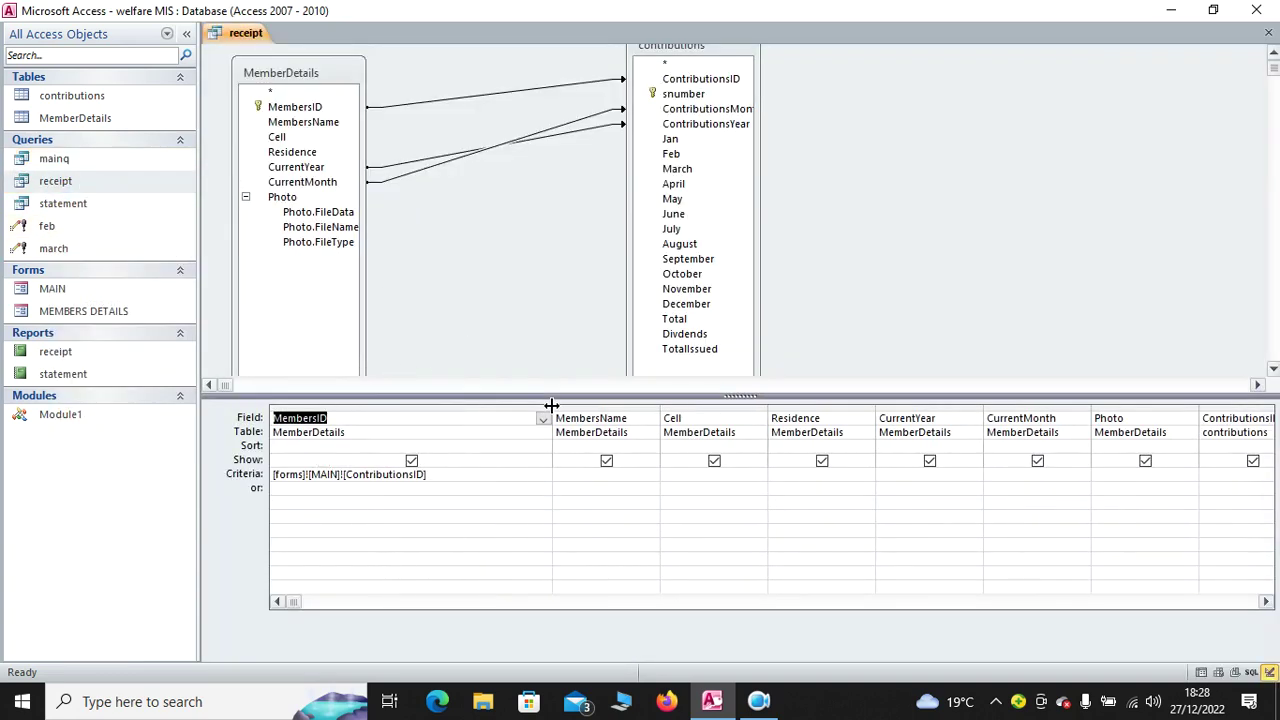
left_click(101, 166)
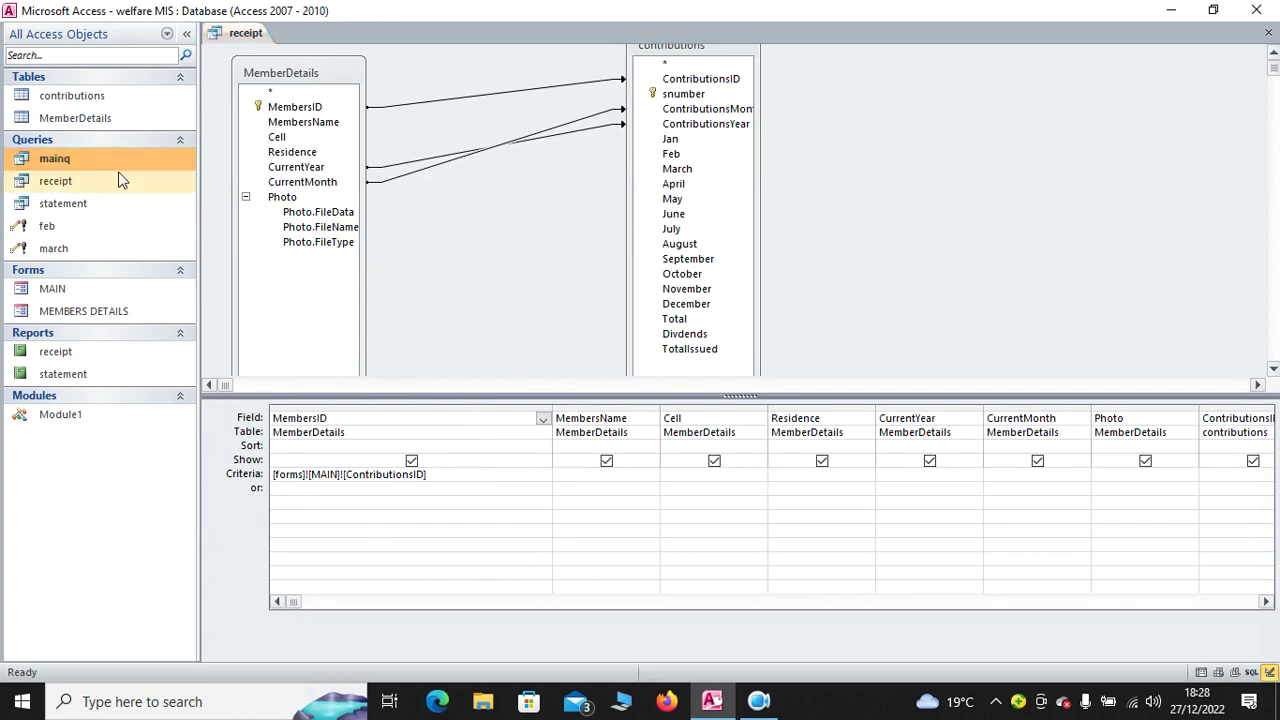
left_click_drag(414, 474, 209, 472)
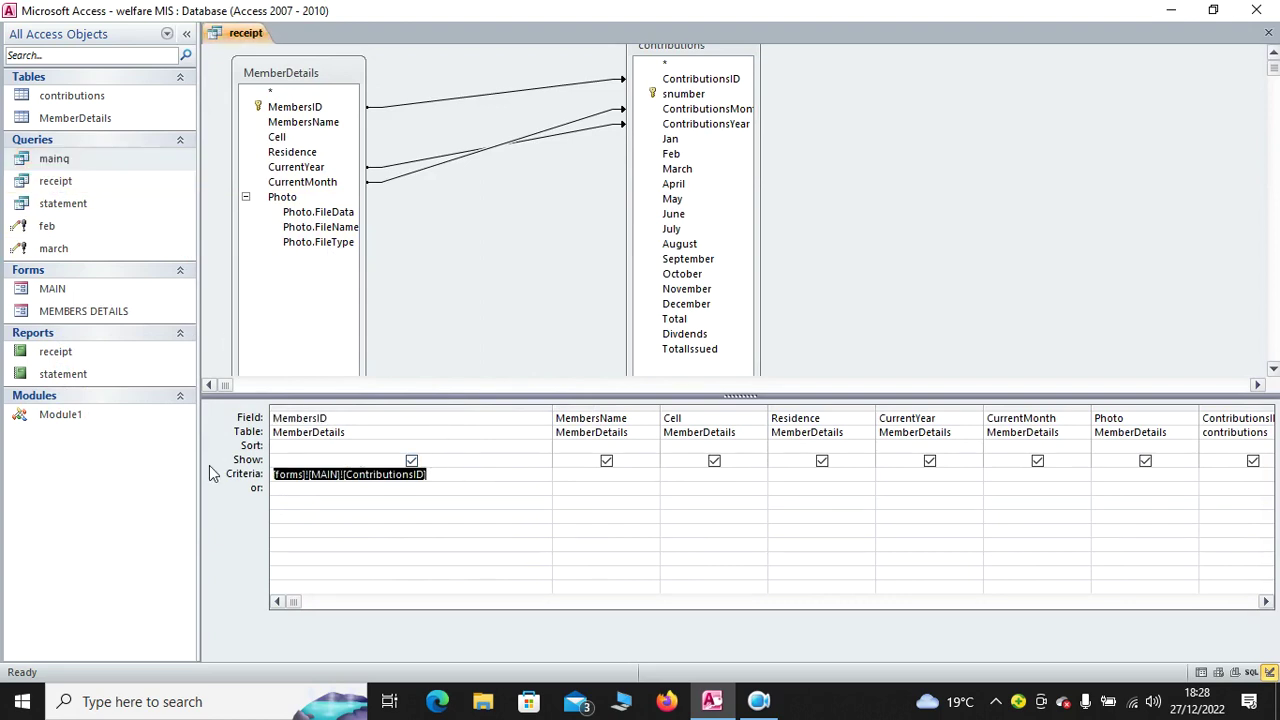
key("ctrl+w")
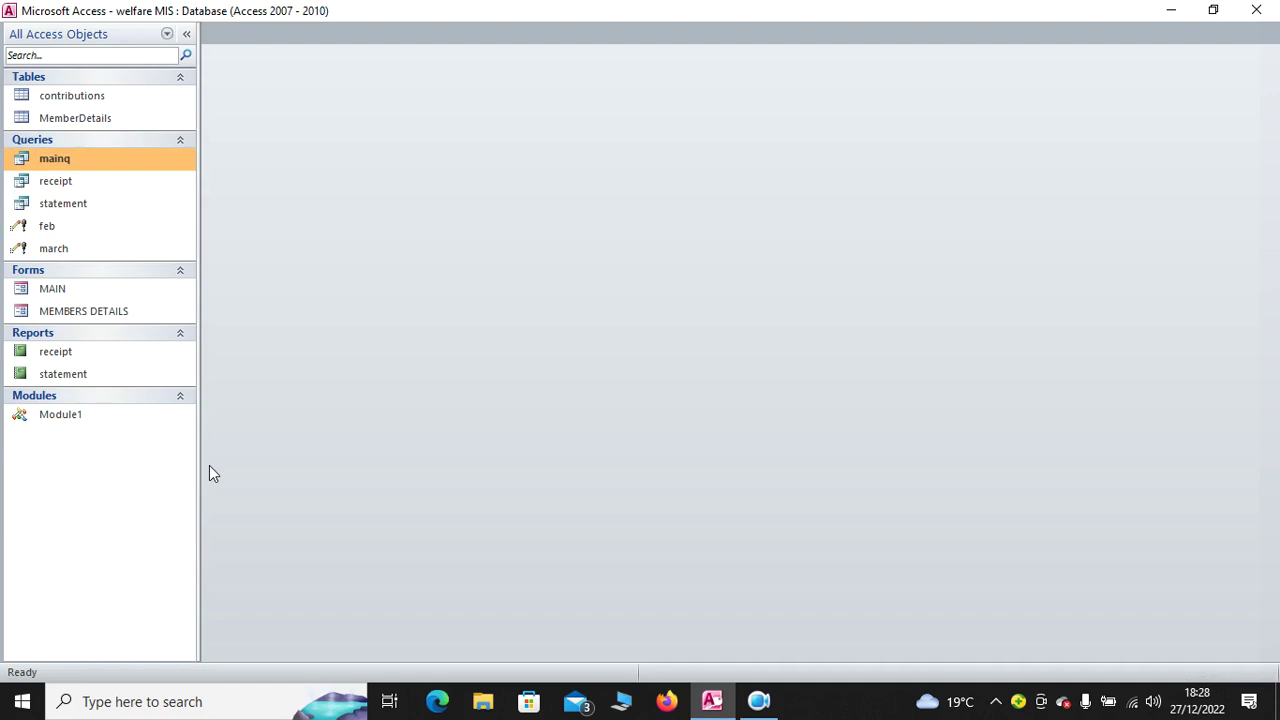
- Reopen the receipt query's design to review the widened MembersID criteria once more, and close it
right_click(116, 187)
left_click(180, 220)
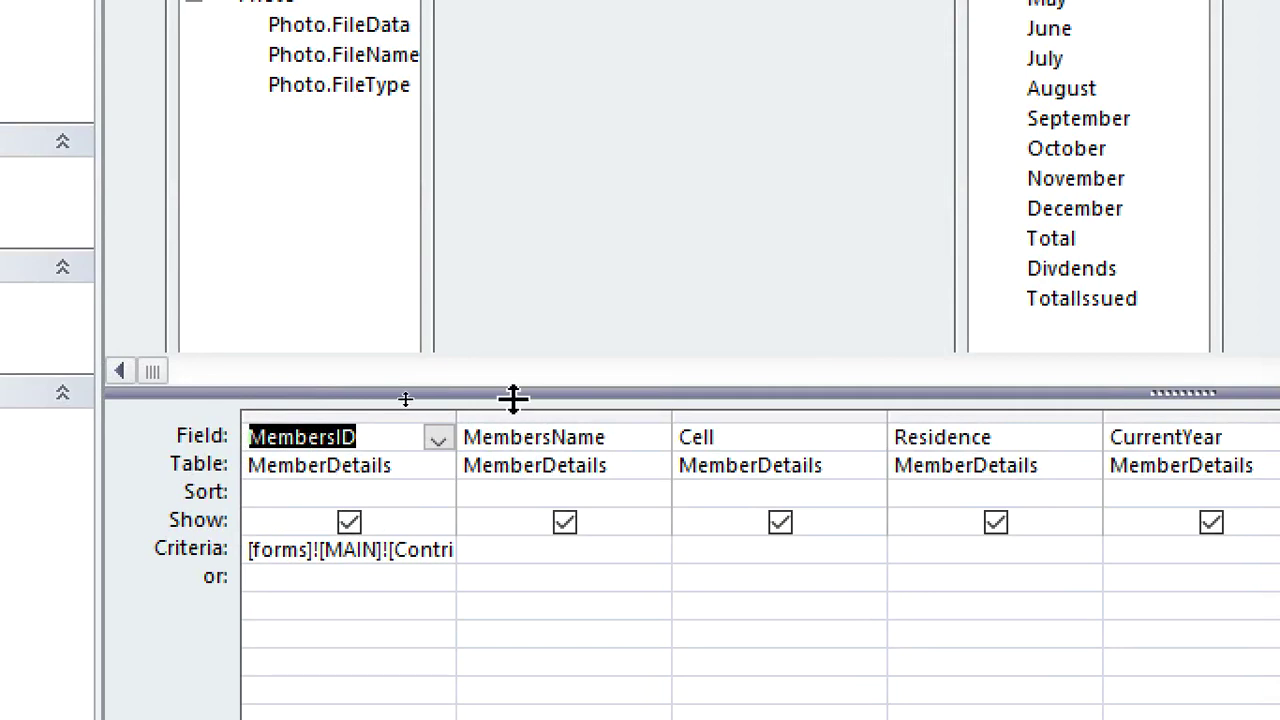
left_click_drag(456, 417, 871, 417)
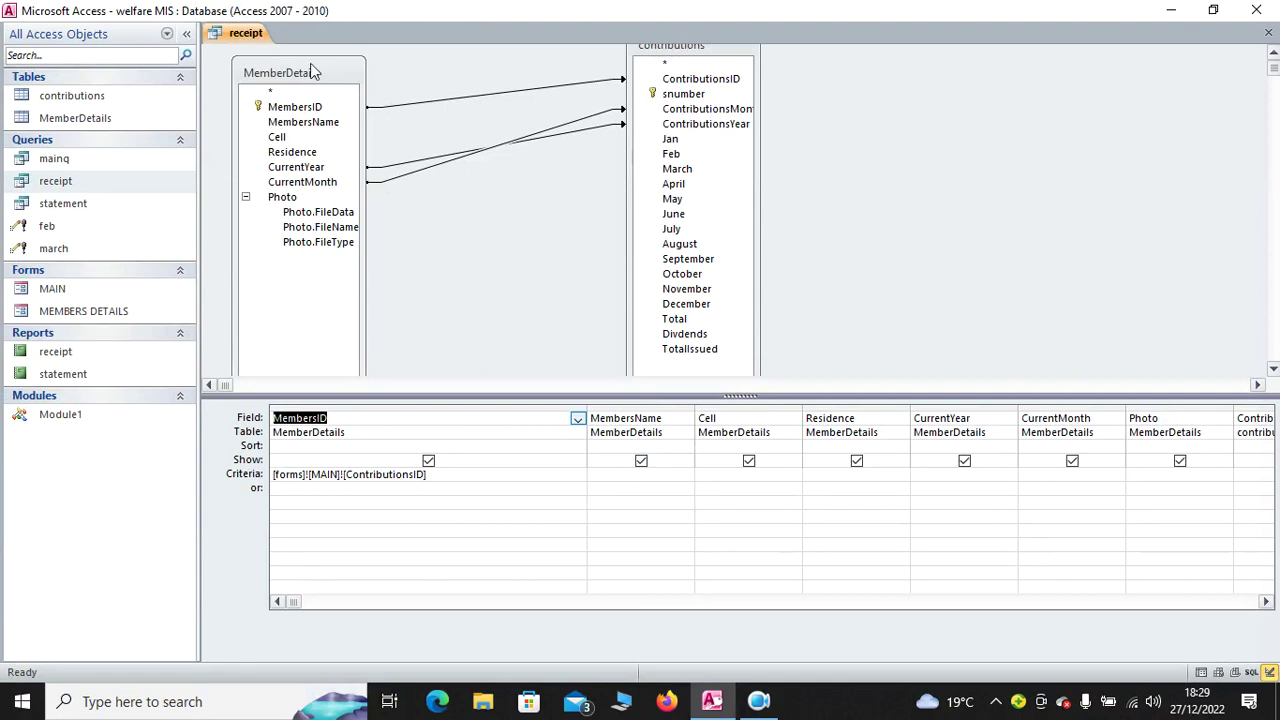
right_click(247, 40)
left_click(285, 60)
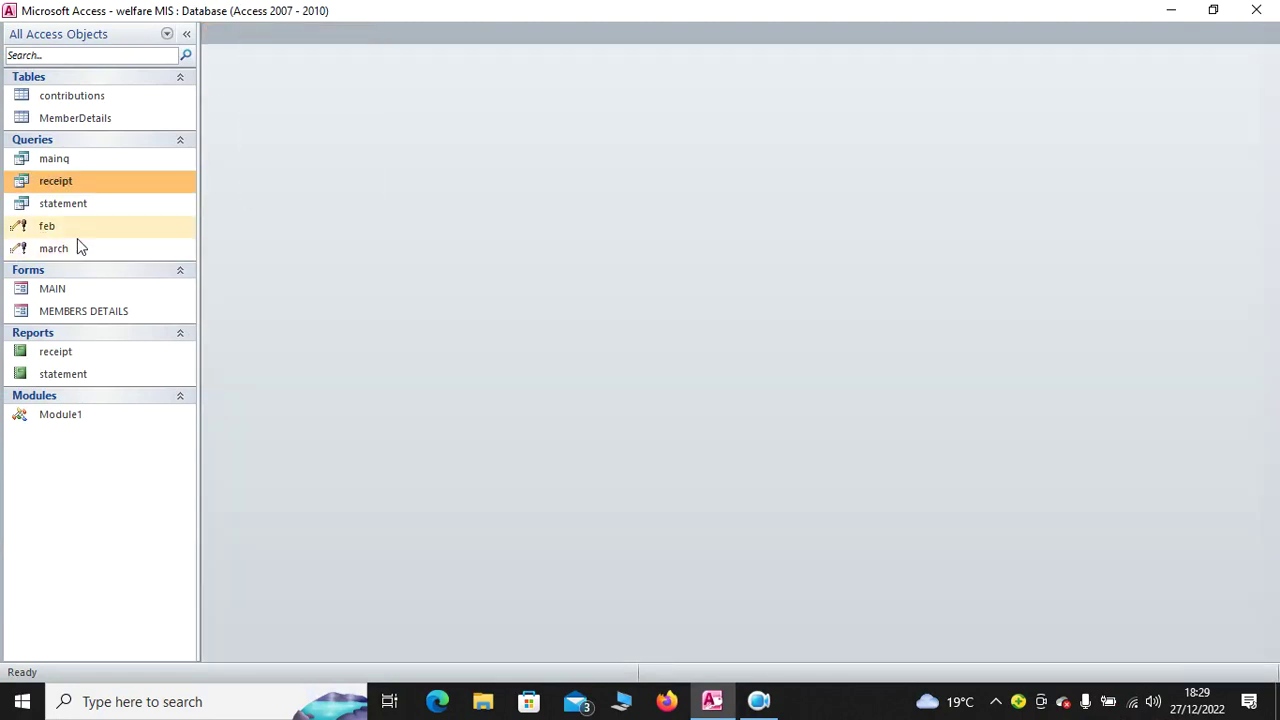
- Open the statement query in Design View to examine its table joins and fields
left_click(91, 204)
right_click(91, 204)
left_click(137, 233)
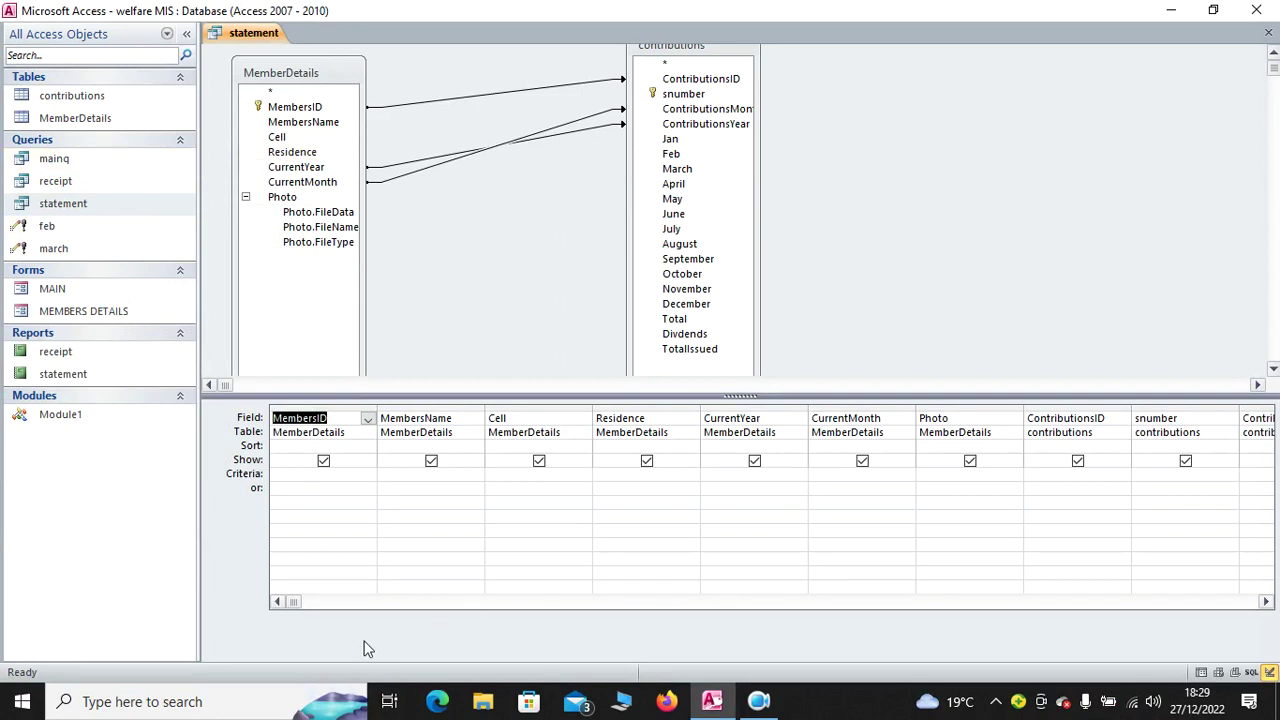
- Widen the Divdends column in the statement query's design grid to inspect its full expression
left_click(316, 608)
left_click_drag(294, 602, 1170, 600)
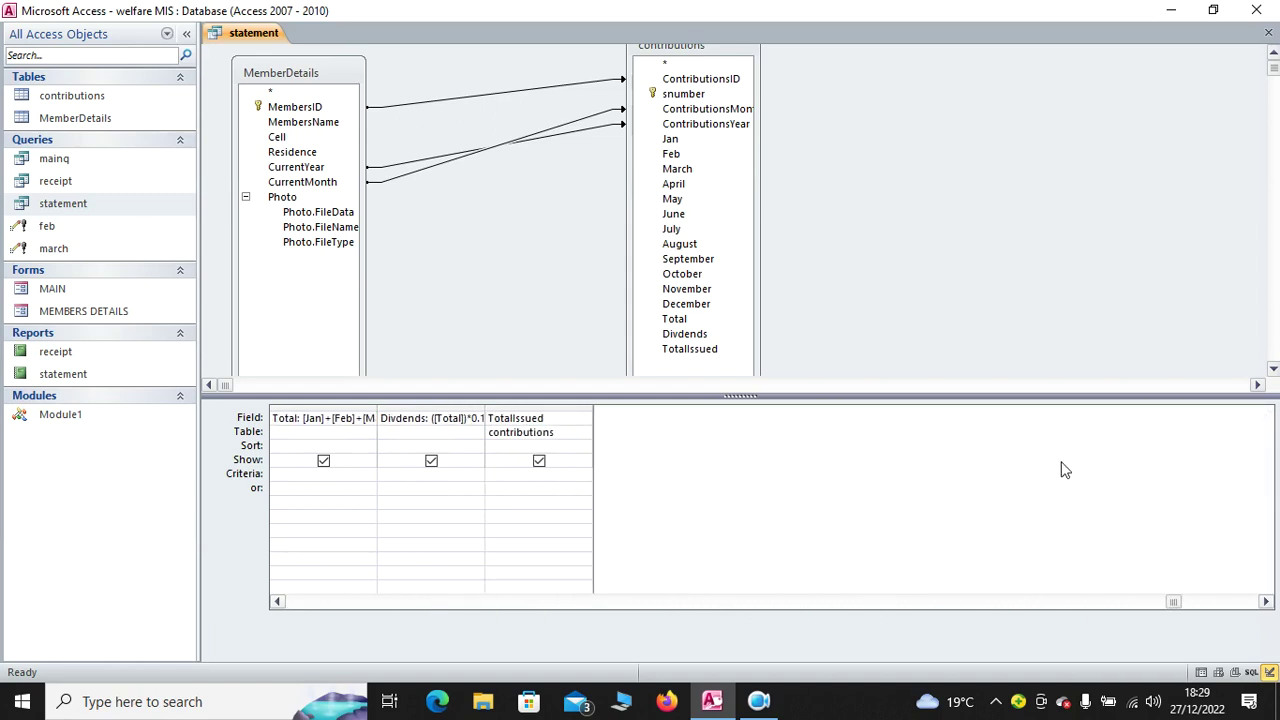
left_click_drag(486, 410, 1237, 412)
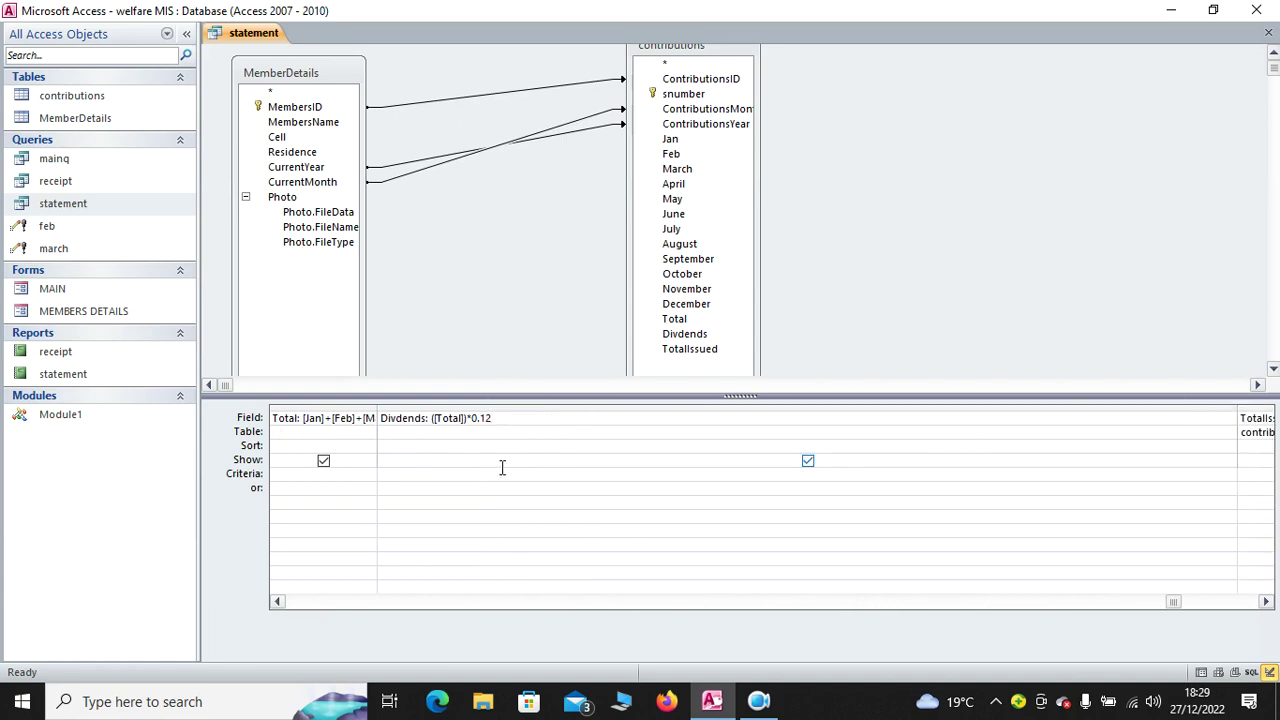
- Widen the Total column to inspect its full sum of the monthly fields, and close the statement query
key("ctrl+Home")
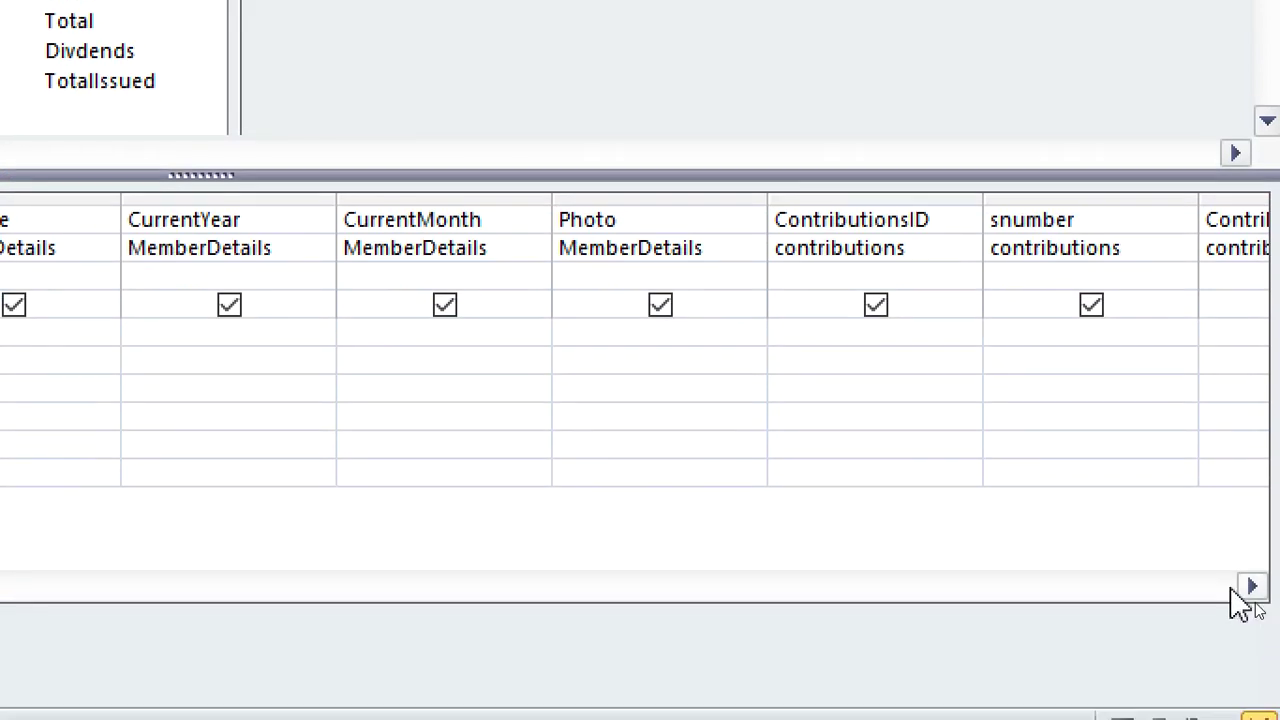
left_click(1251, 650)
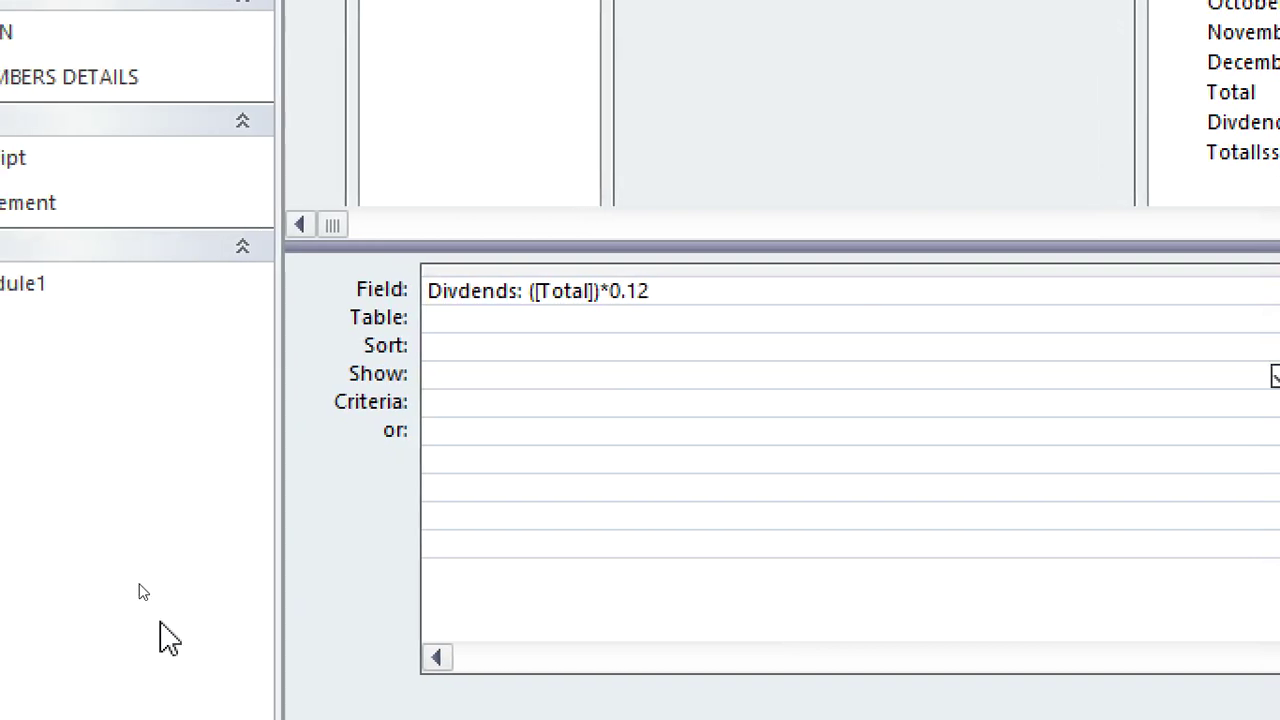
left_click(466, 656)
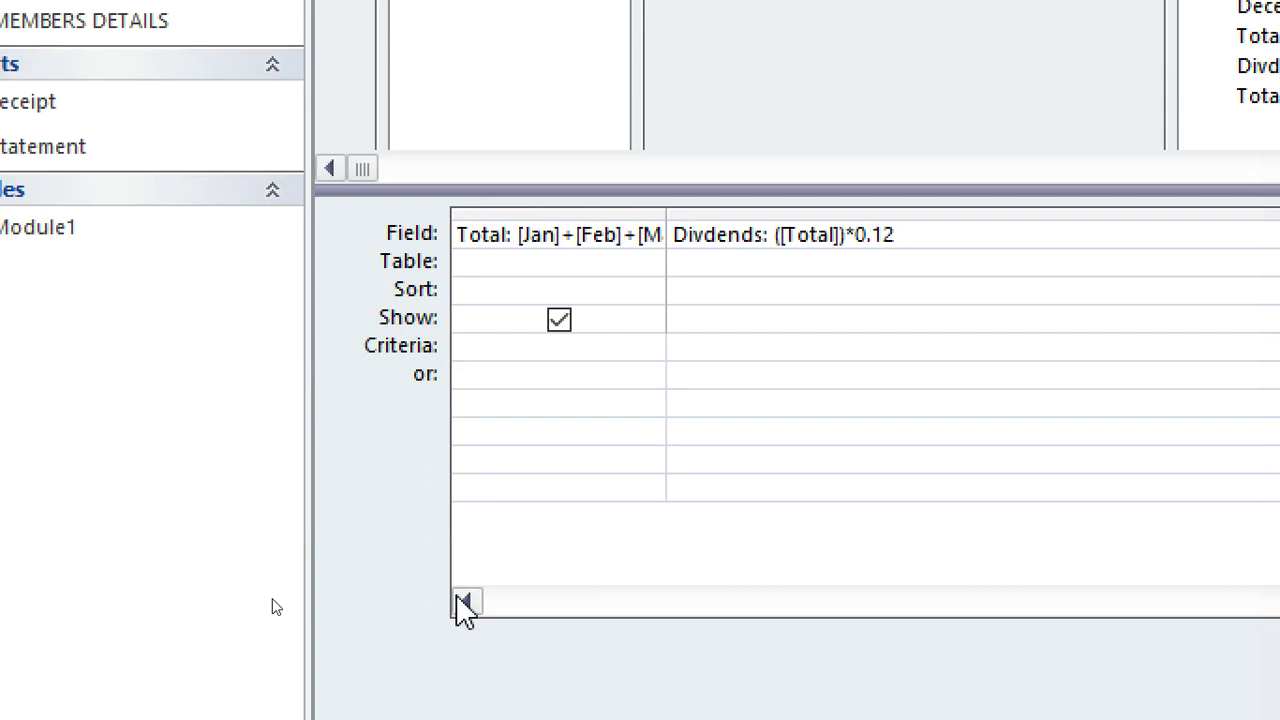
left_click(466, 656)
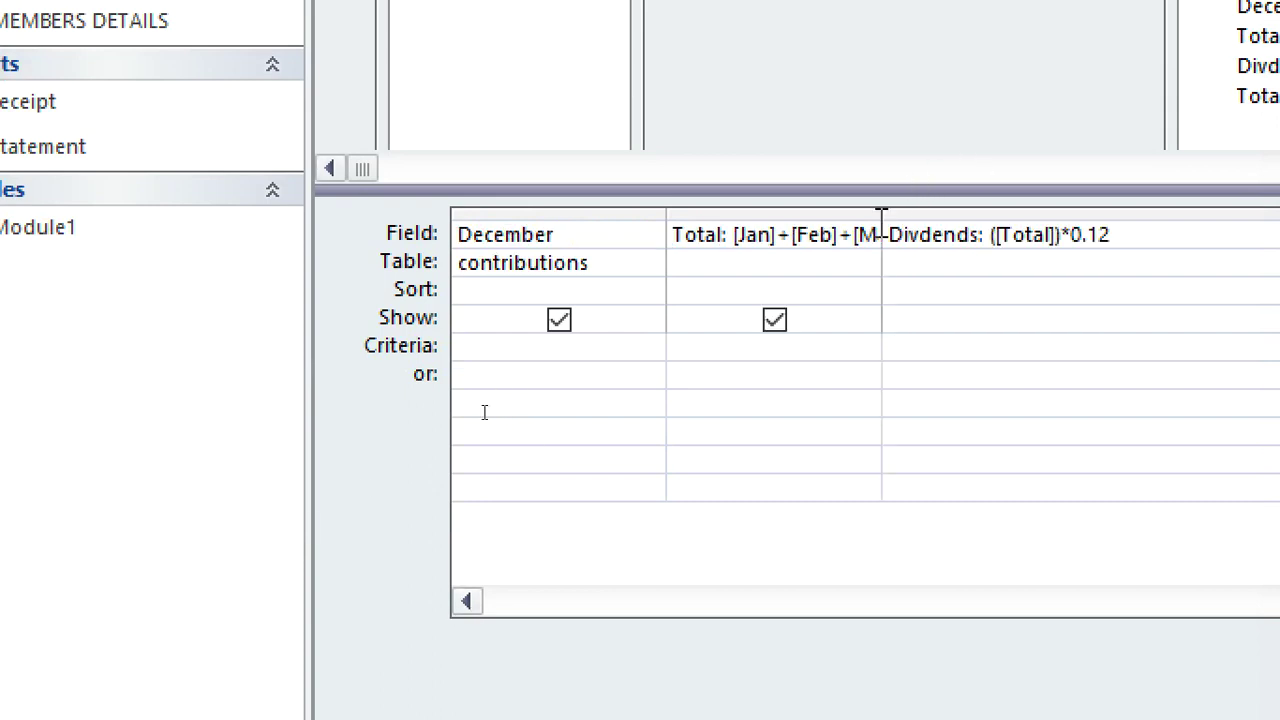
left_click_drag(881, 212, 1197, 206)
left_click_drag(1115, 206, 1279, 200)
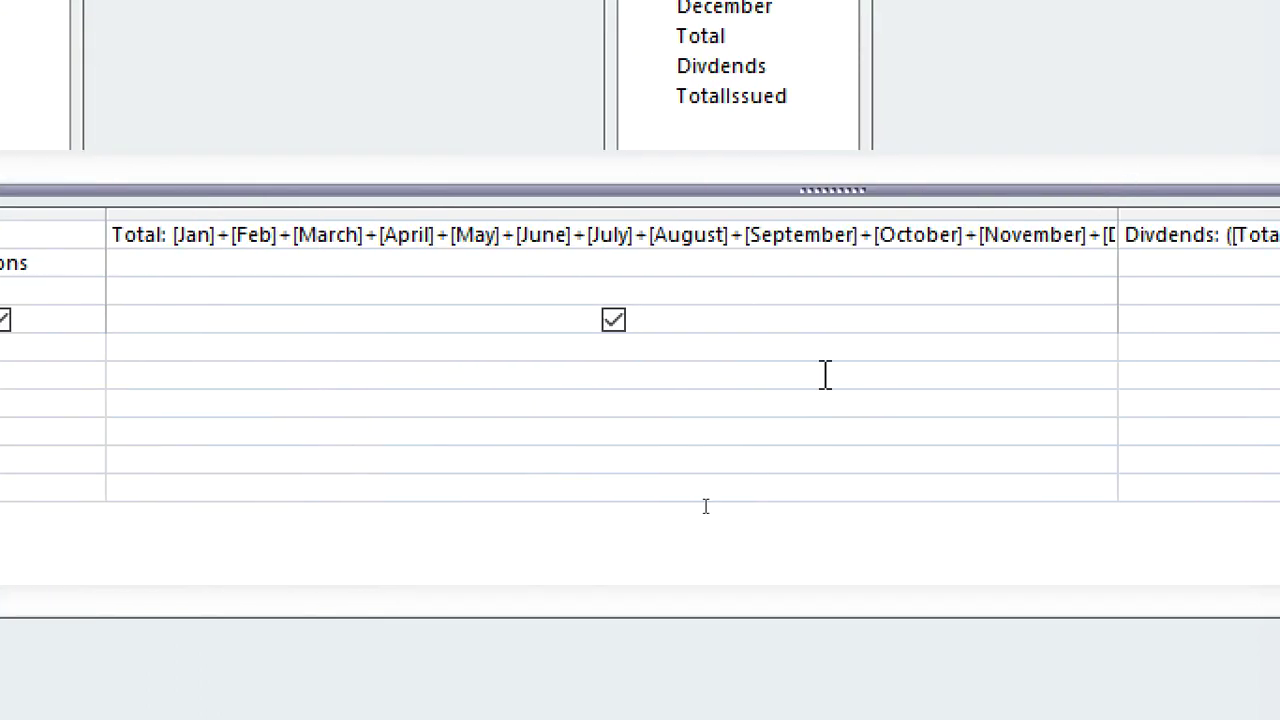
left_click_drag(1103, 211, 1222, 240)
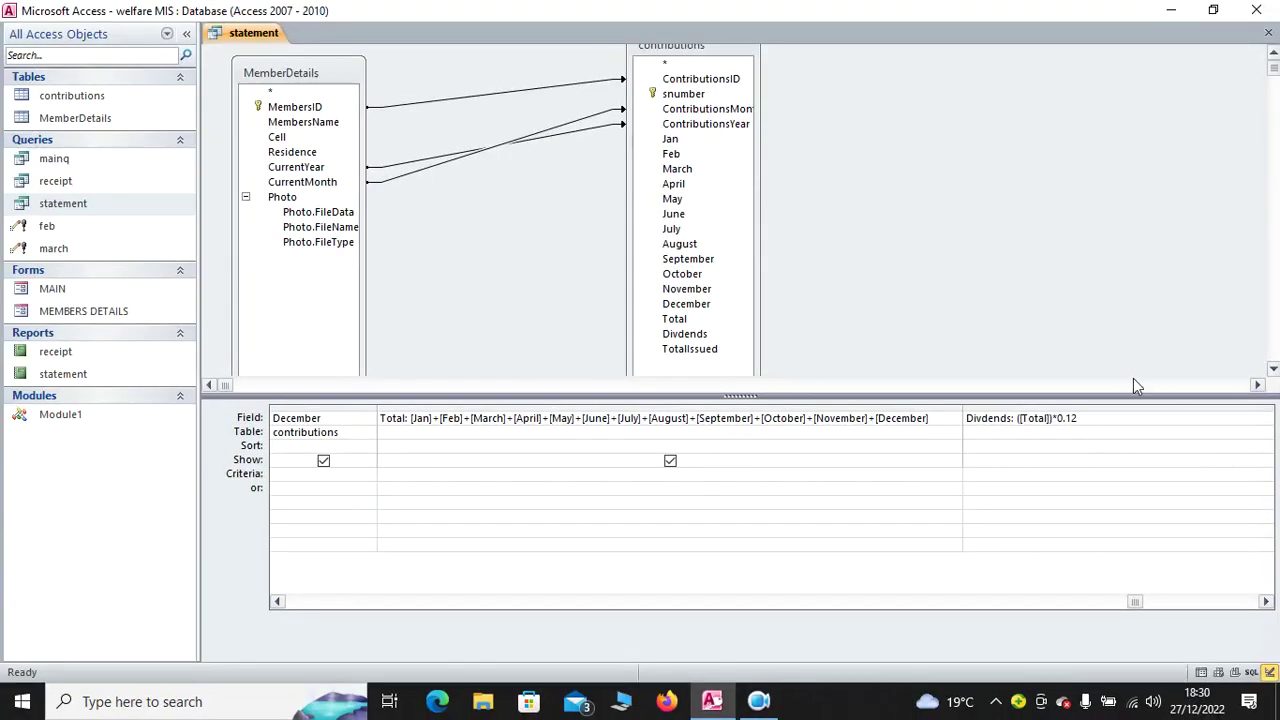
right_click(238, 38)
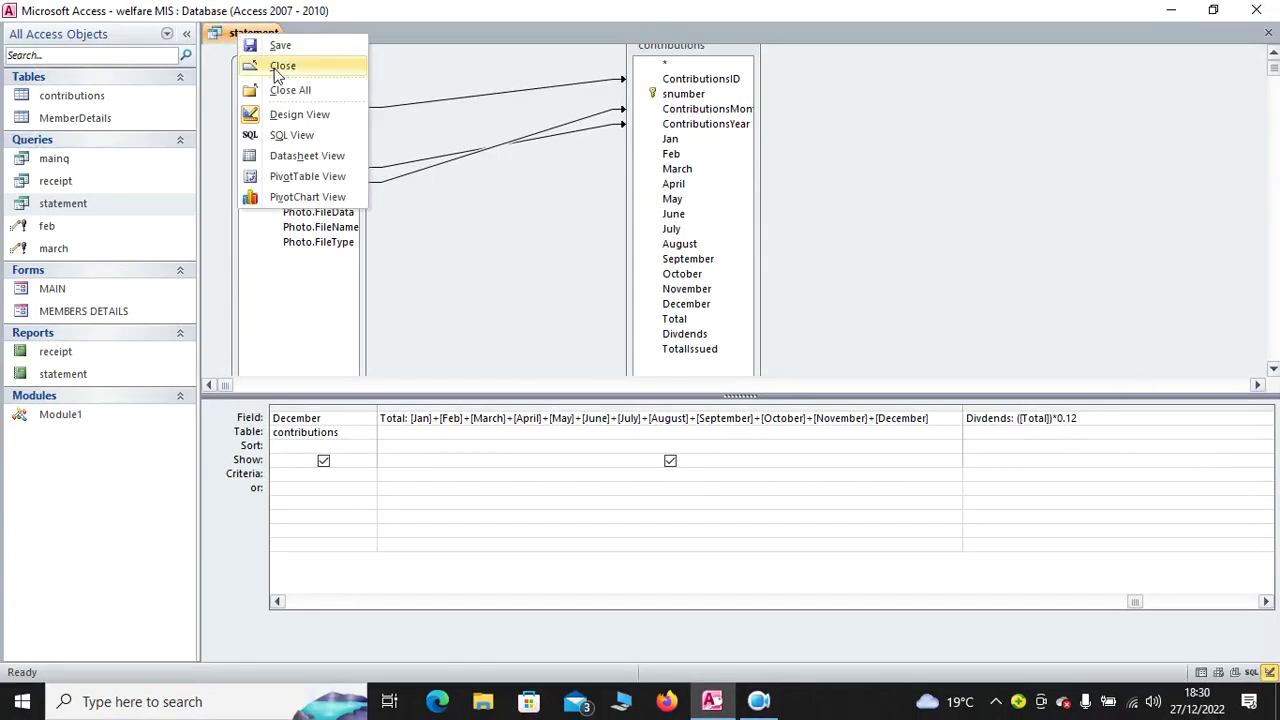
left_click(278, 65)
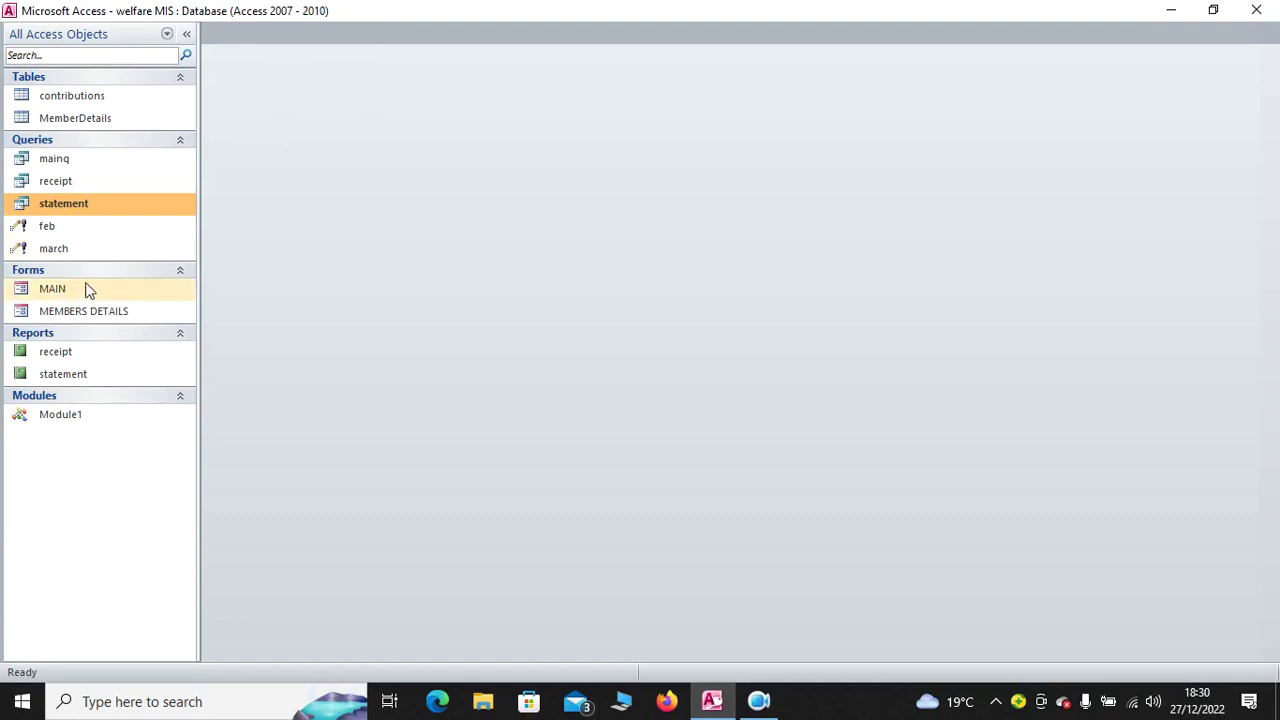
- Open the MEMBERS DETAILS form in Design View to examine its fields and command buttons
left_click(69, 310)
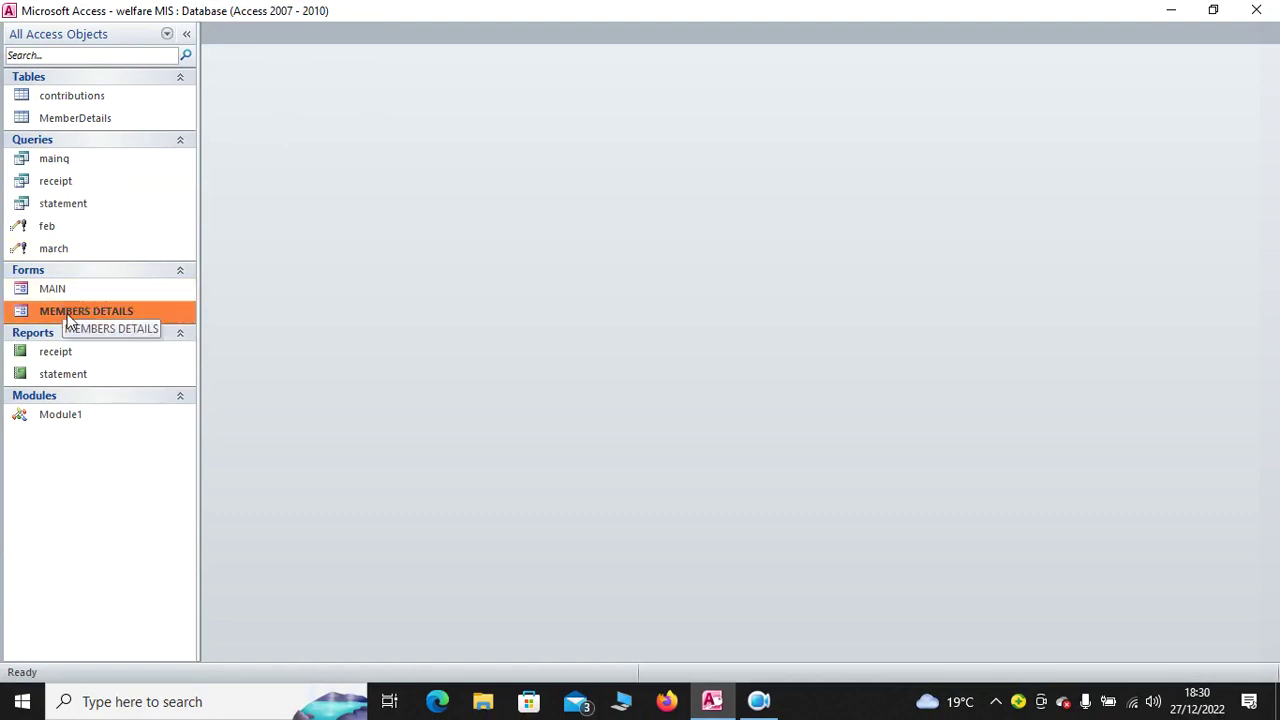
right_click(69, 312)
left_click(129, 367)
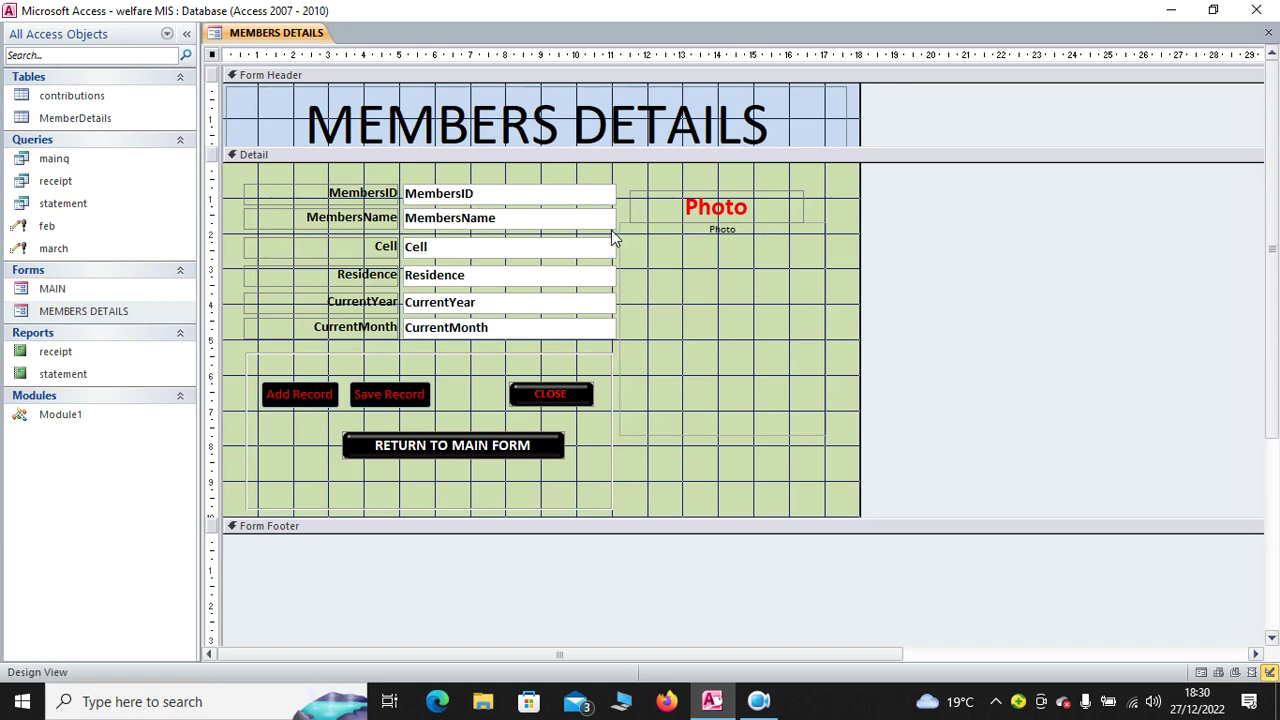
- Review the MemberDetails table's fields and data types in Design View, and close all open objects
right_click(75, 120)
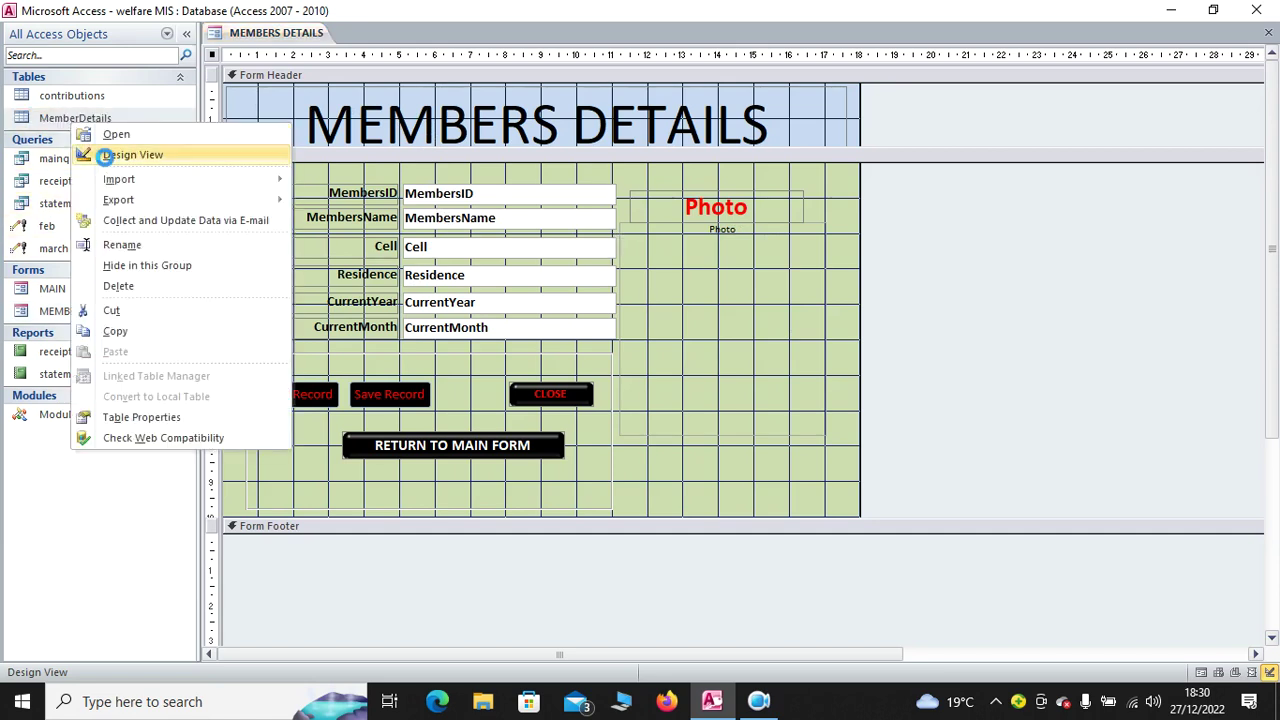
left_click(106, 156)
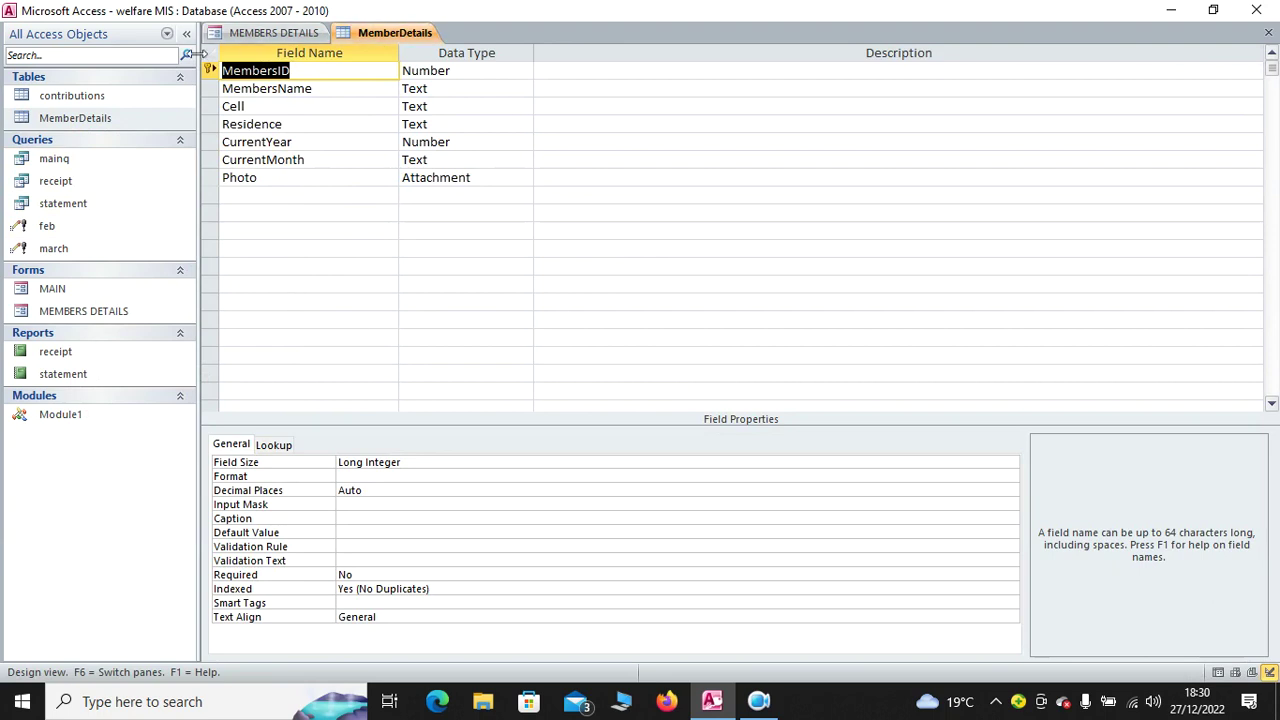
right_click(386, 31)
left_click(445, 87)
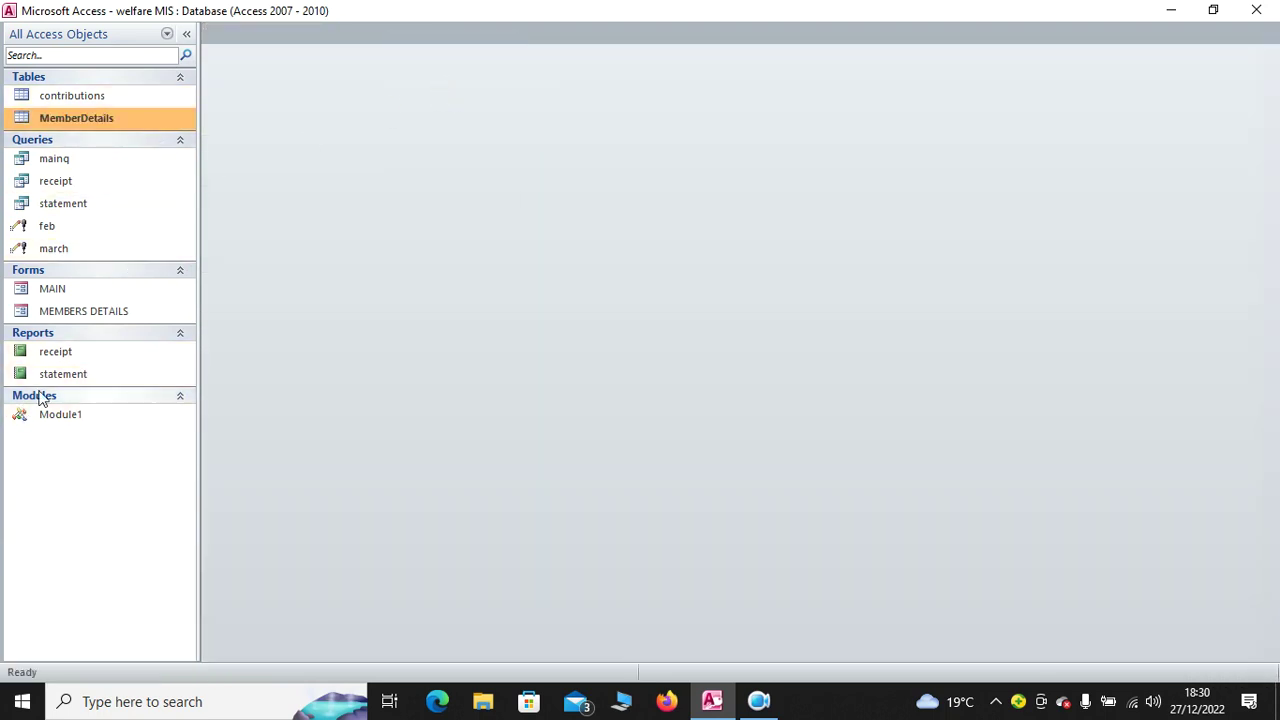
- Open the MAIN form in Design View and enlarge its Detail section downward to about 5 cm high
left_click(74, 314)
right_click(74, 314)
right_click(74, 289)
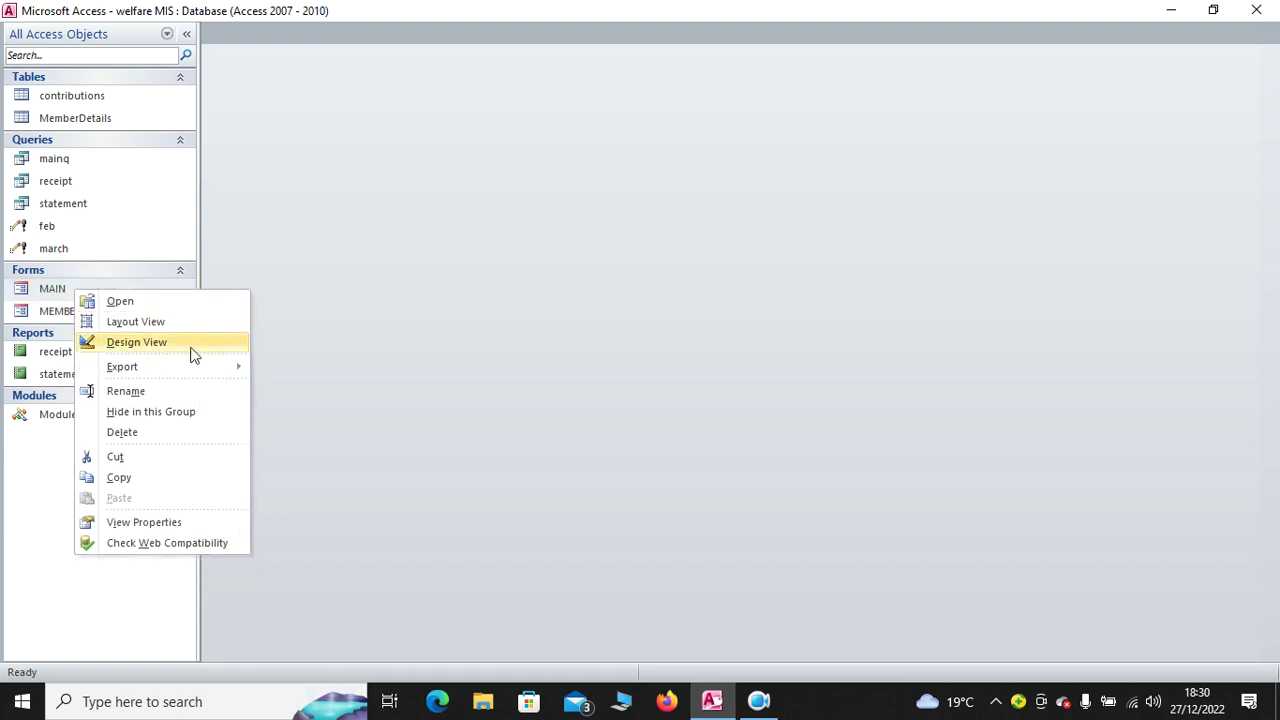
left_click(188, 343)
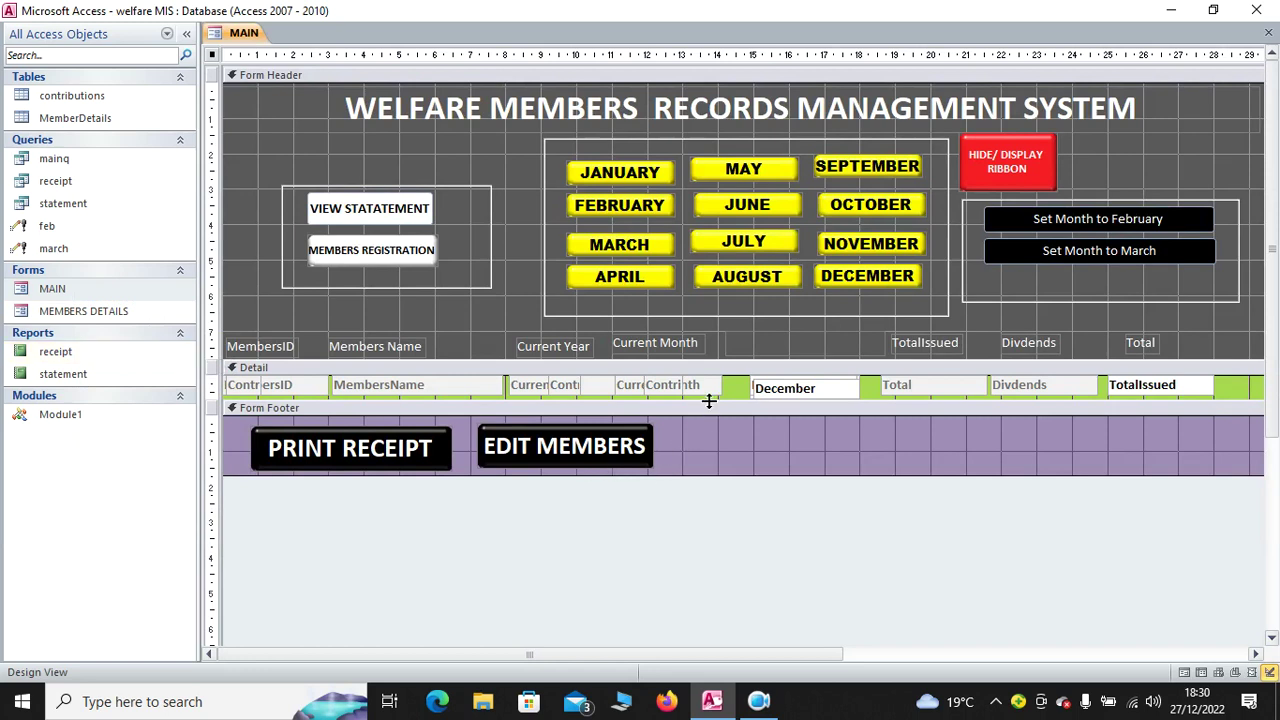
left_click_drag(709, 401, 763, 574)
- Spread the stacked month text boxes, including December, November, October and June, into the empty area of MAIN's Detail section
left_click_drag(800, 400, 824, 484)
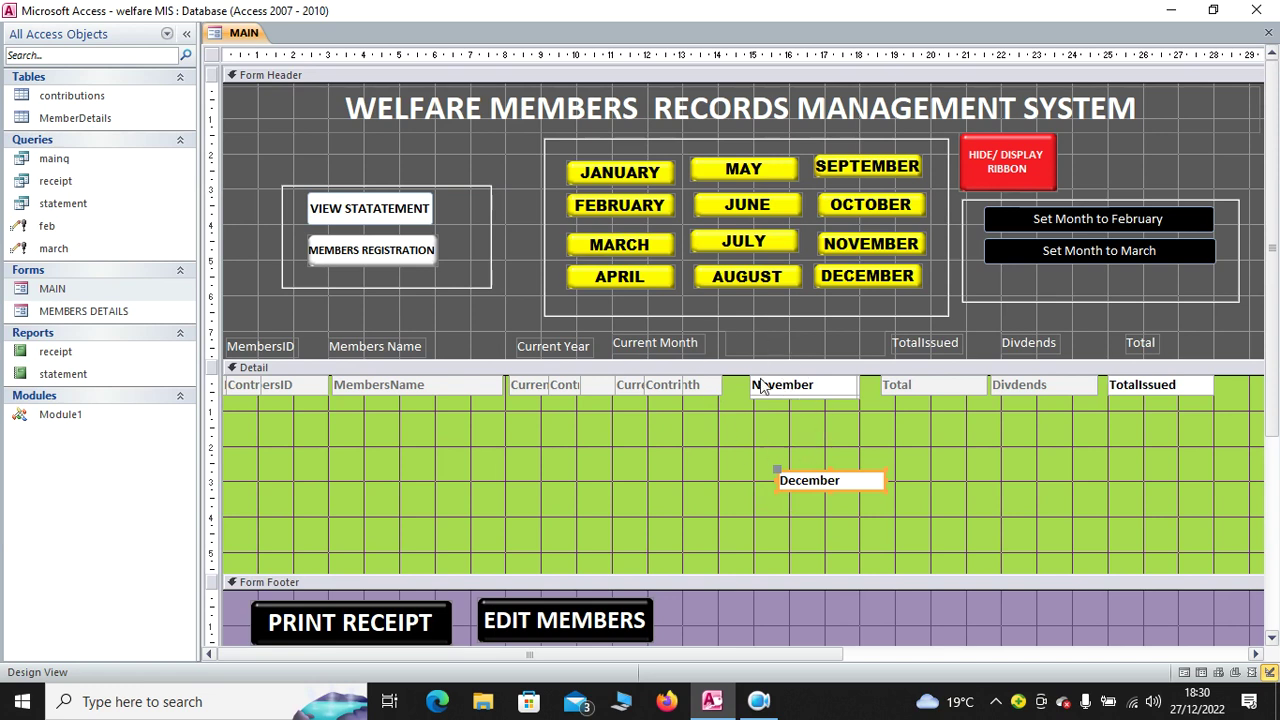
left_click_drag(768, 392, 805, 436)
left_click_drag(810, 392, 818, 483)
left_click_drag(830, 390, 830, 452)
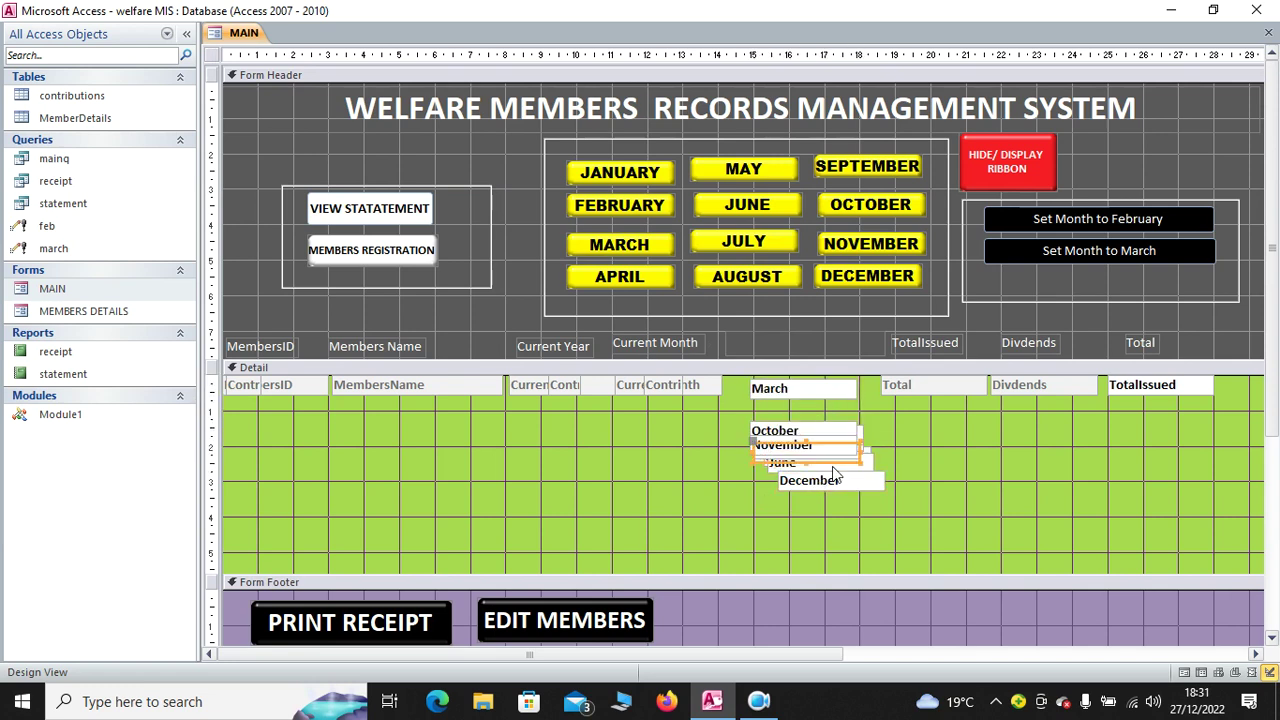
- Separate the overlapping month and year fields: move CurrentMonth down, widen ContributionsMonth, and widen ContributionsYear and place it below CurrentYear
left_click(653, 386)
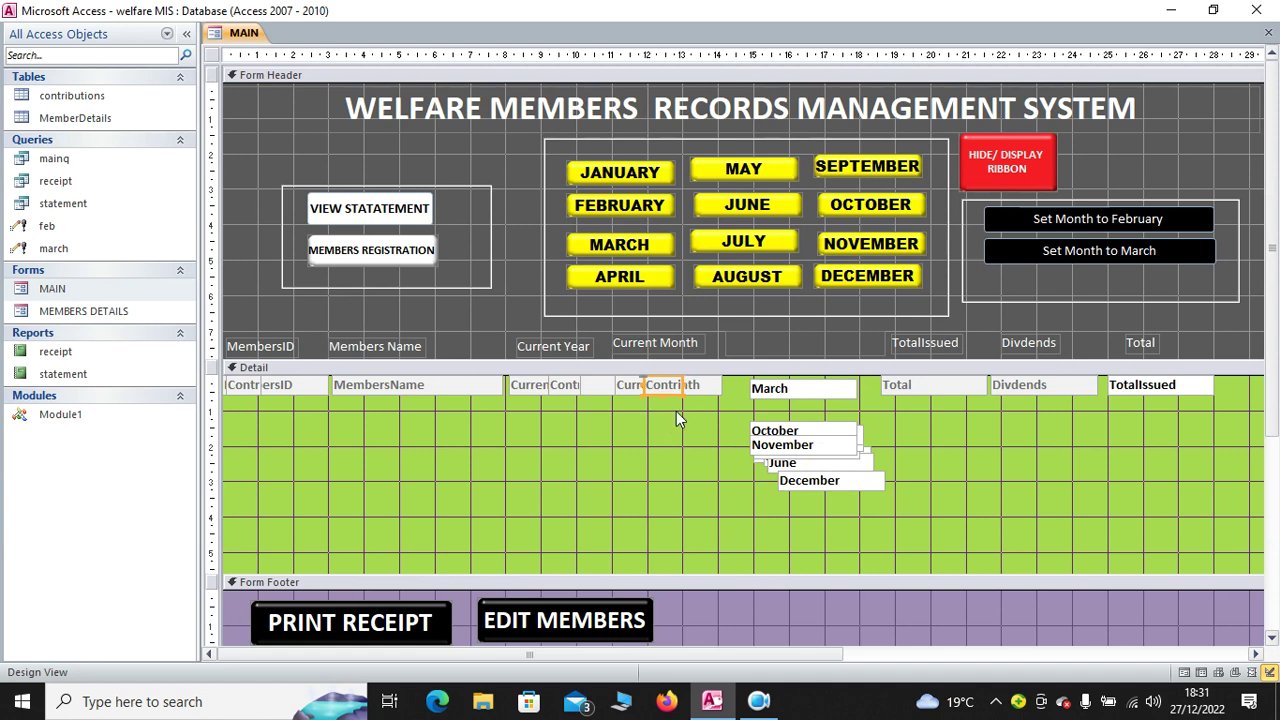
left_click_drag(694, 386, 697, 463)
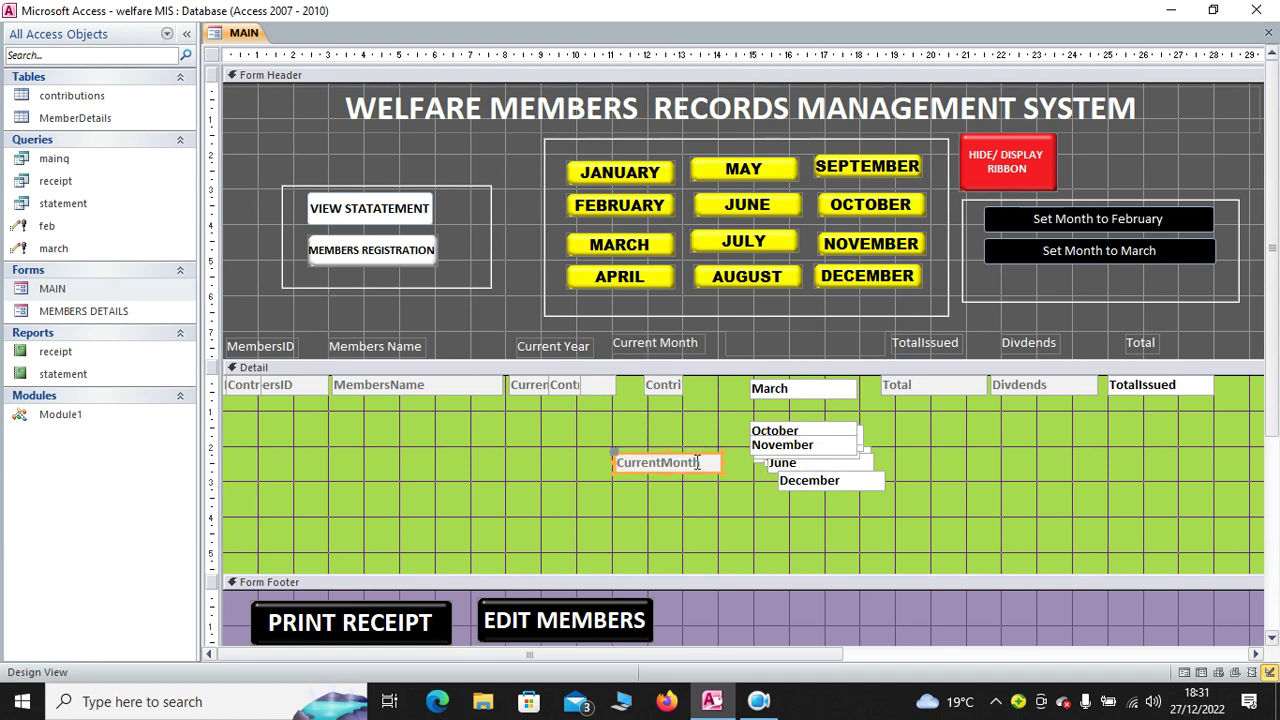
left_click(665, 390)
left_click_drag(688, 388, 752, 388)
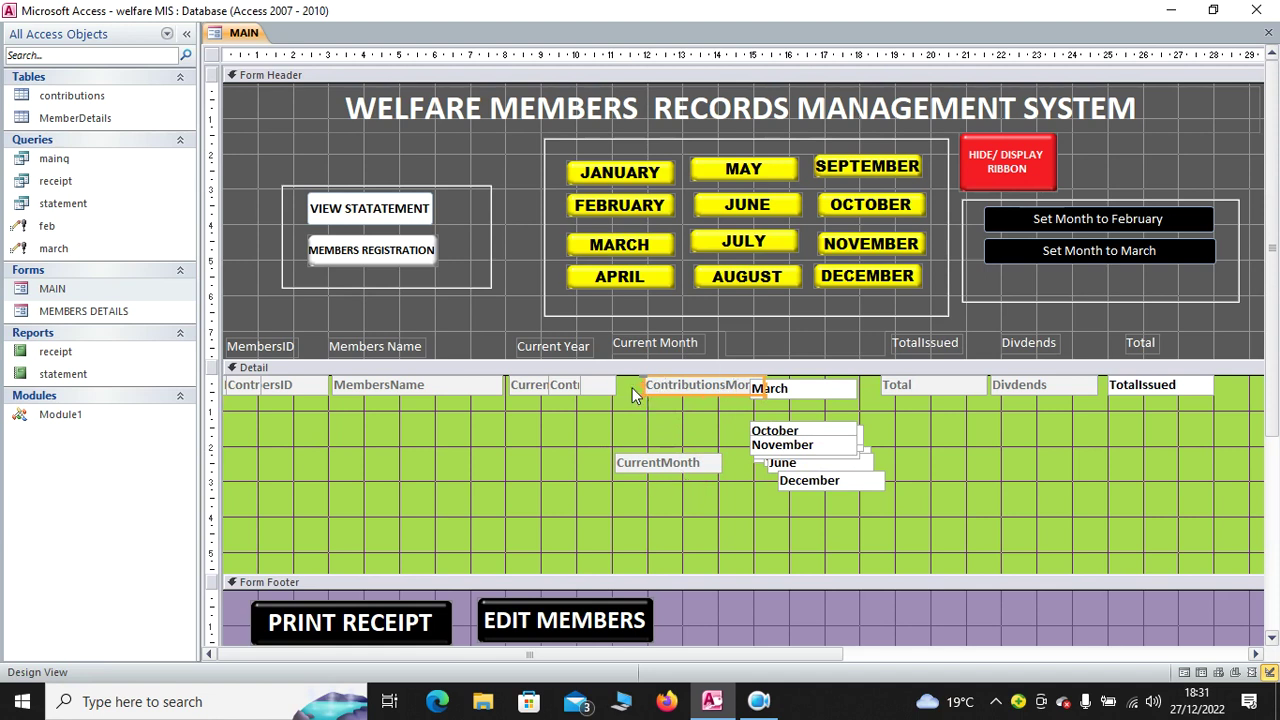
left_click(568, 392)
left_click_drag(566, 391, 696, 431)
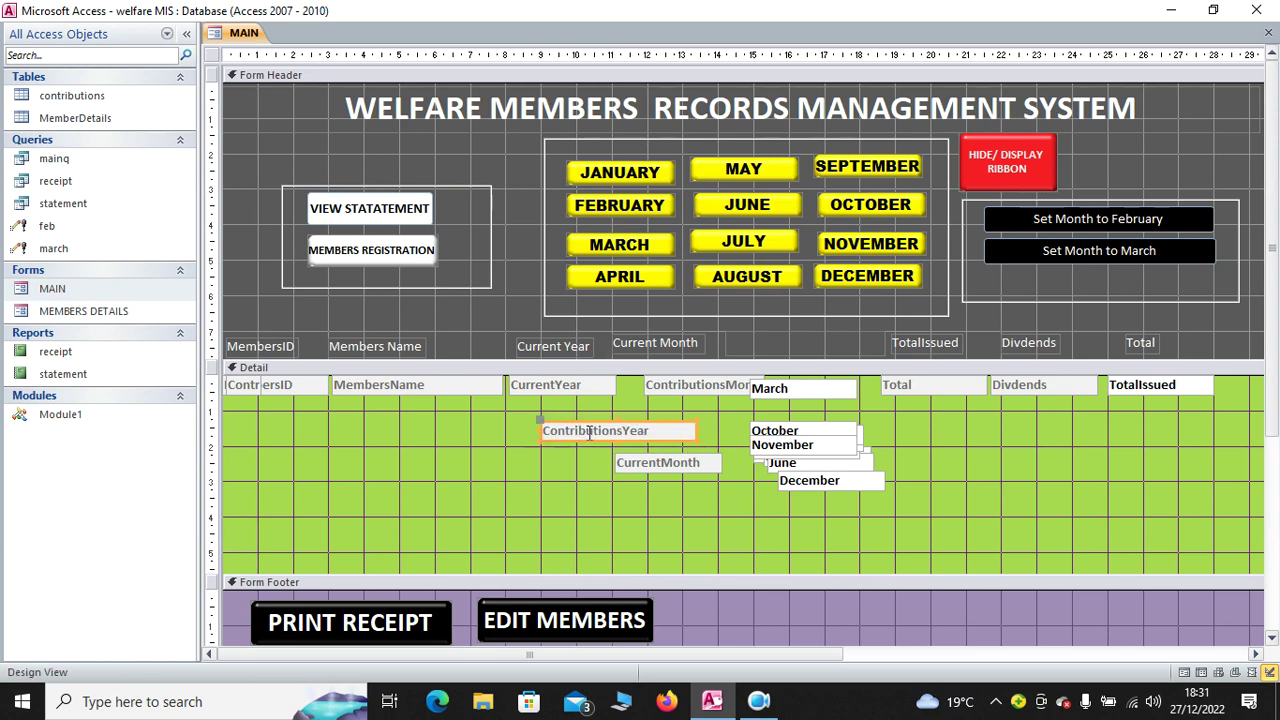
- Move the MembersID text box down in the Detail section and widen the ContributionsID text box it overlapped
left_click_drag(296, 386, 292, 445)
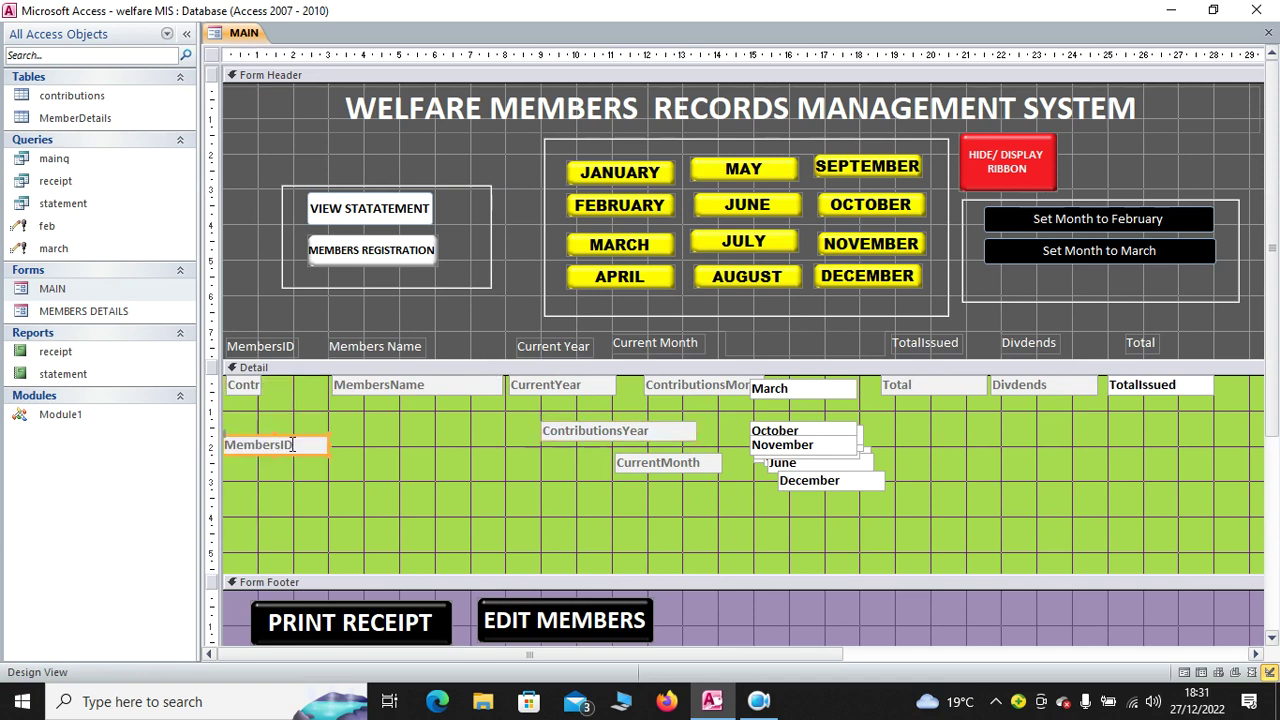
left_click(258, 390)
left_click_drag(260, 390, 336, 405)
left_click(310, 454)
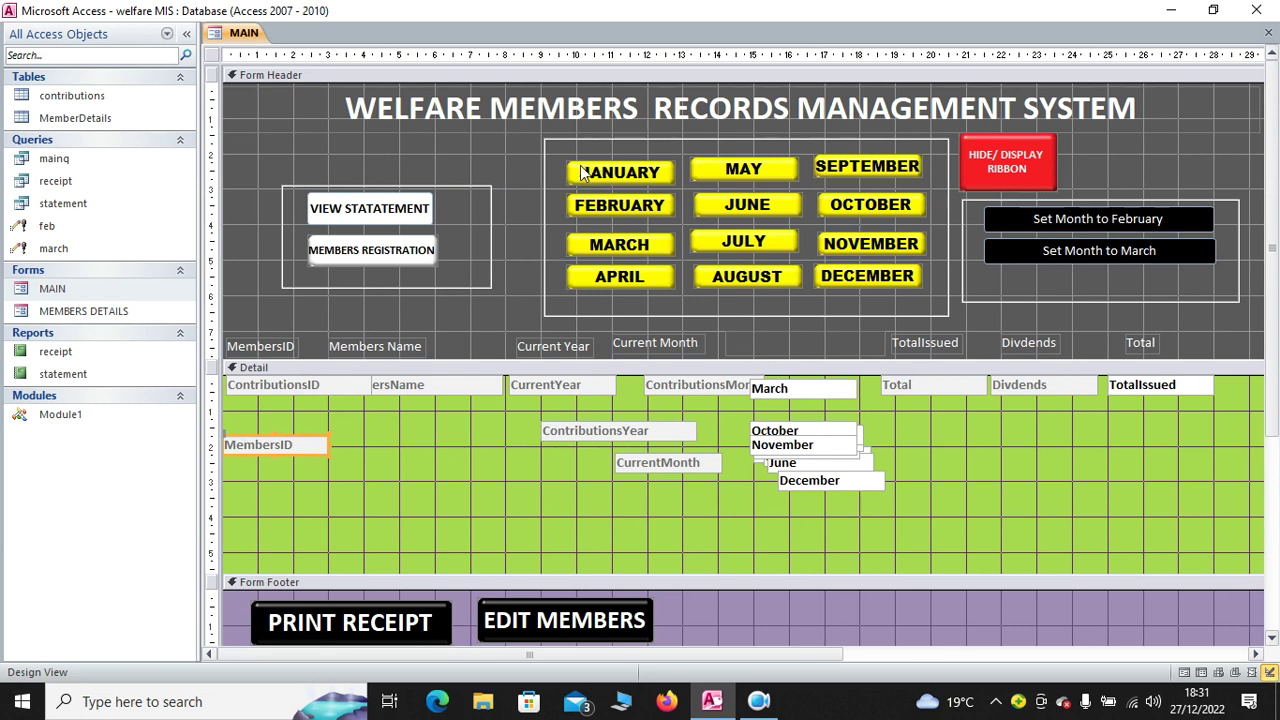
- Open the MAIN form in Form View, display the ribbon with the form's own toggle, and return to Design View
left_click_drag(556, 157, 916, 340)
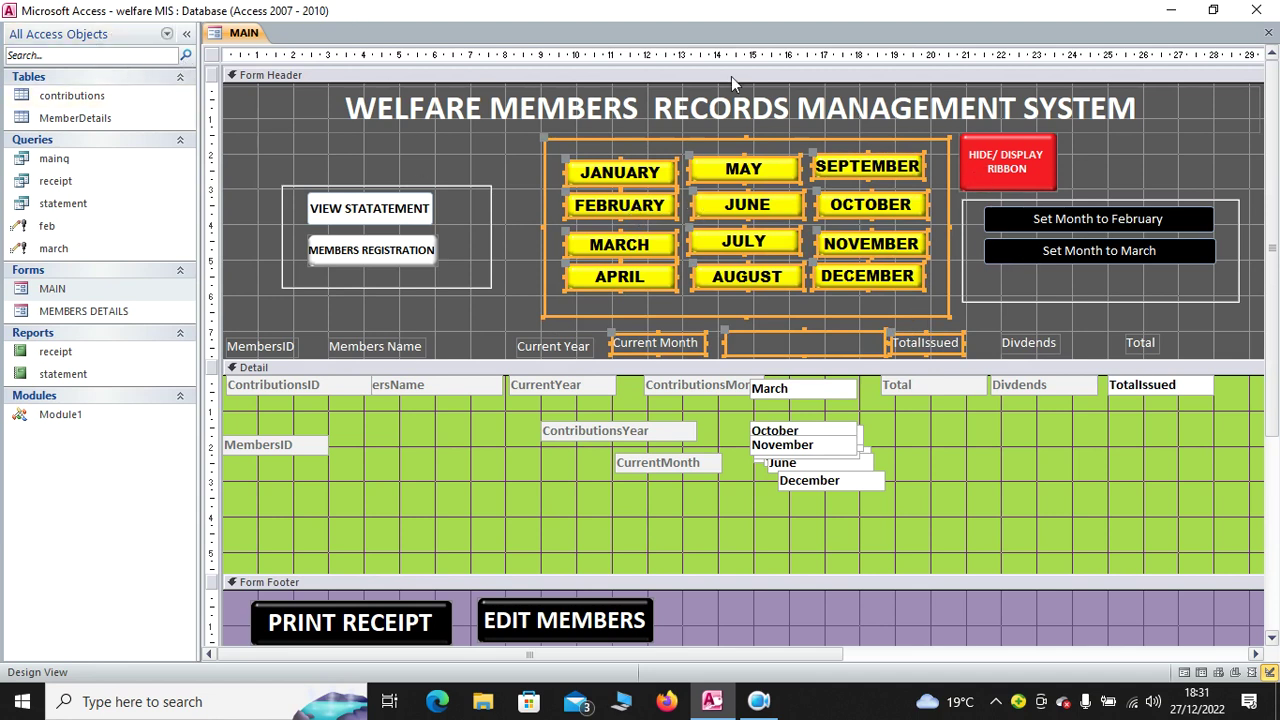
double_click(60, 288)
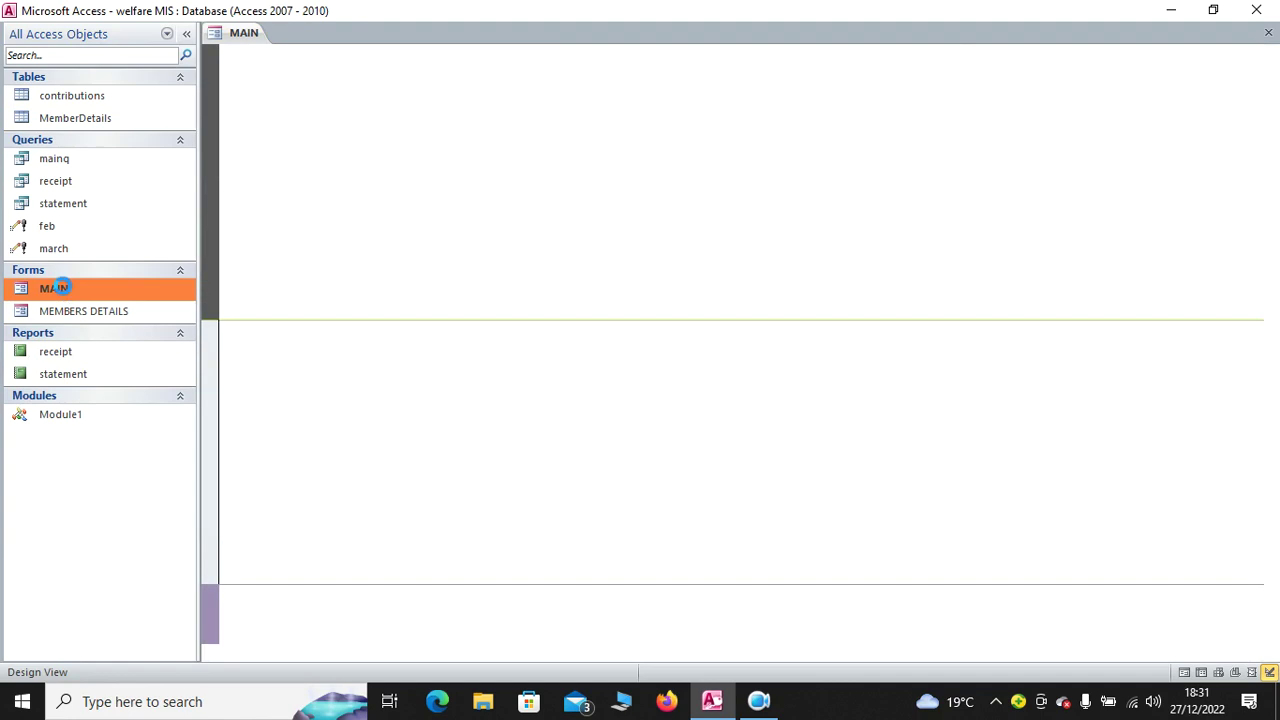
left_click(1000, 122)
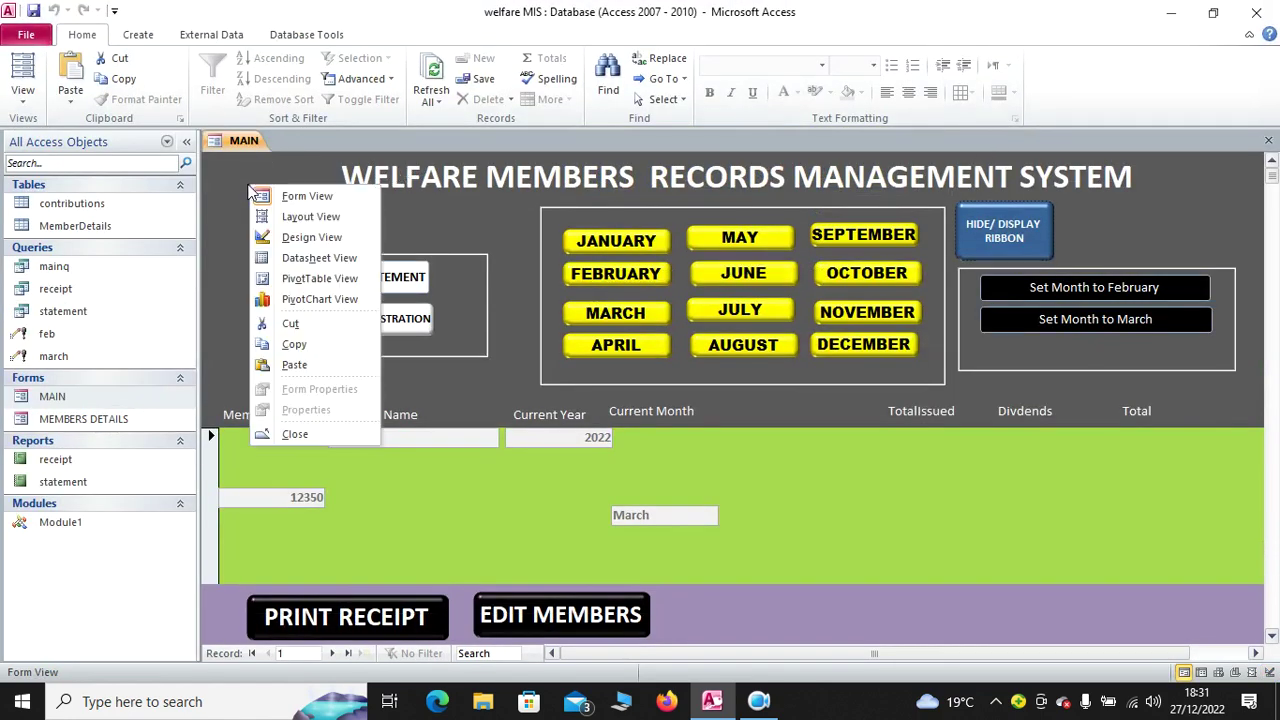
right_click(250, 184)
left_click(311, 239)
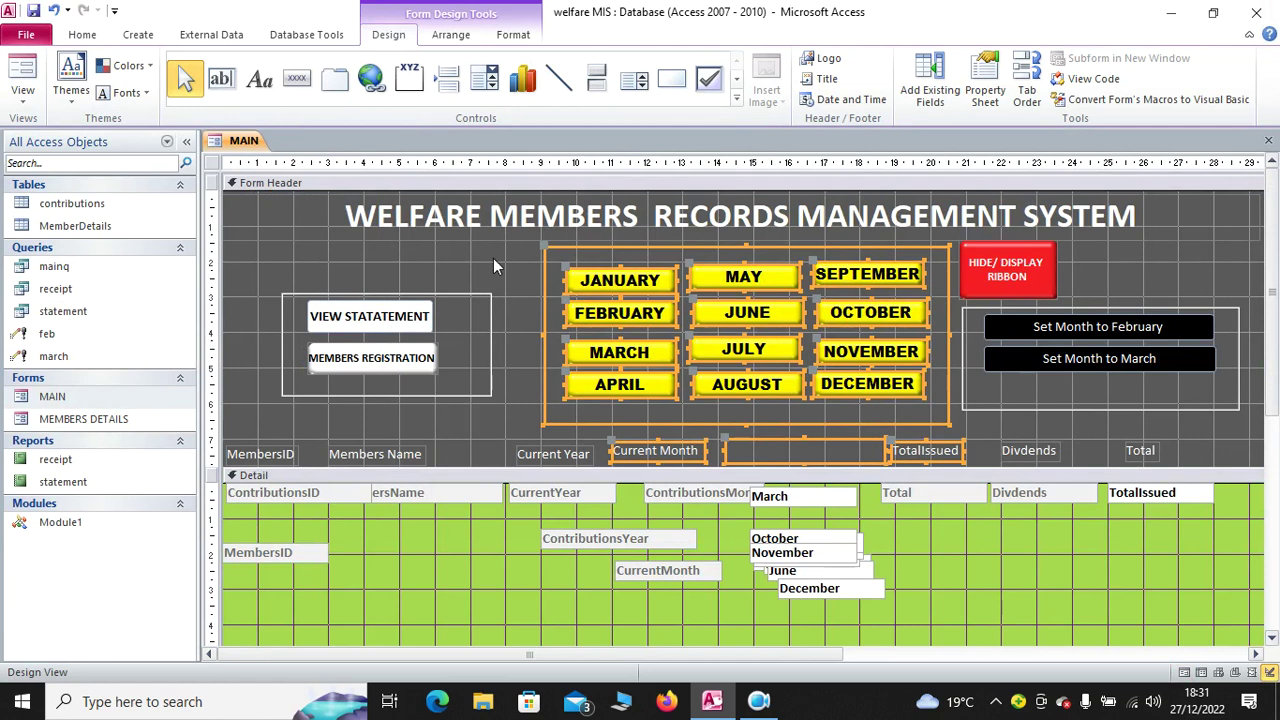
- Open the Property Sheet for the JANUARY toggle button and review the names of the MAY, JUNE, JULY and DECEMBER buttons
left_click(620, 280)
left_click(985, 85)
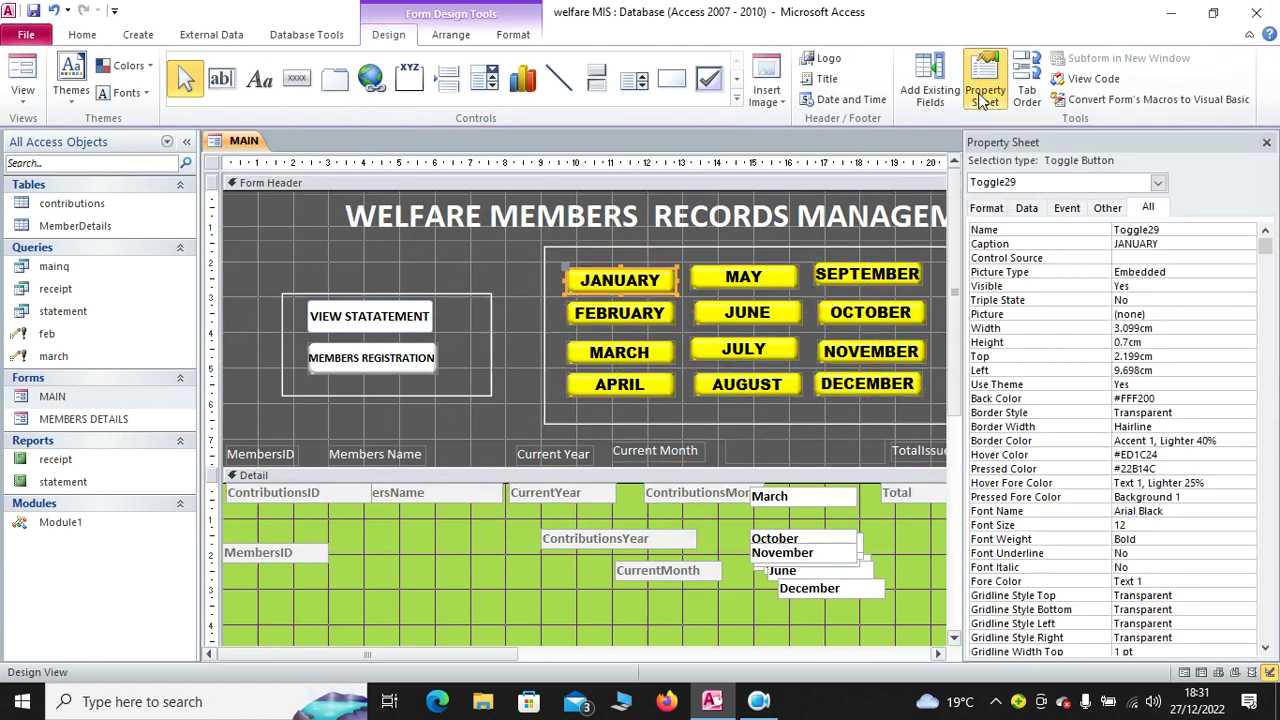
left_click(1180, 231)
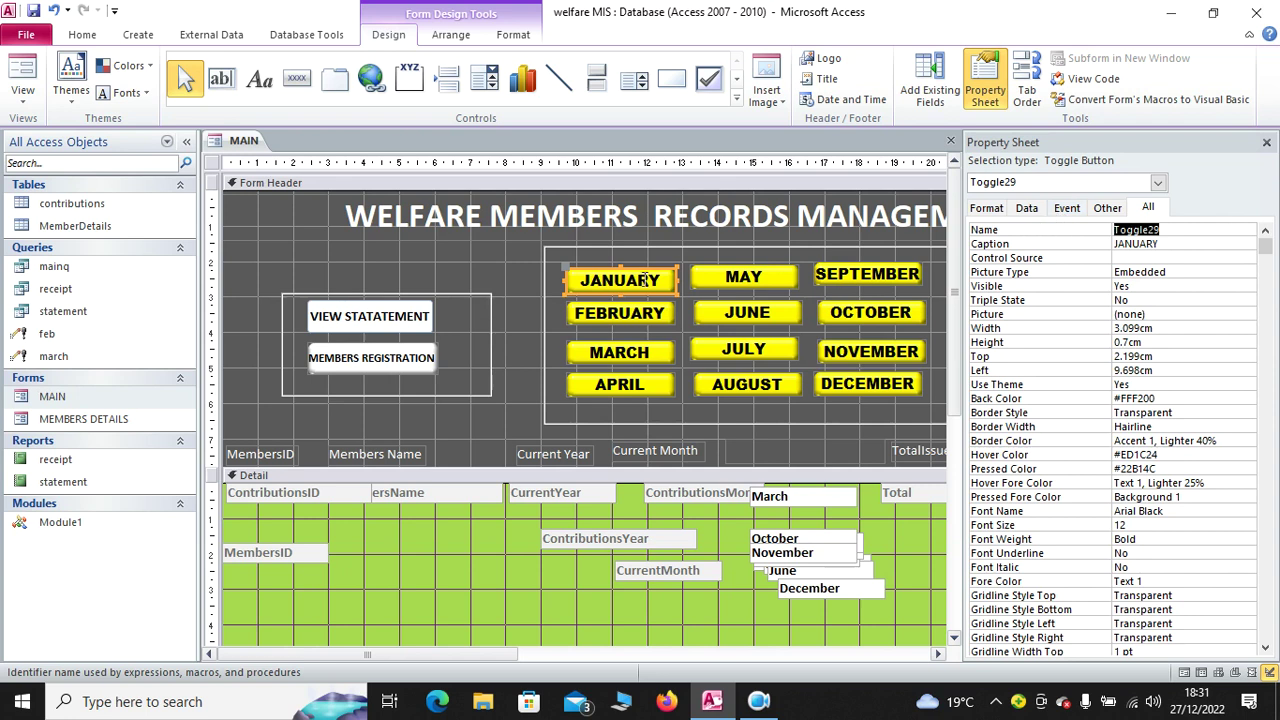
left_click(772, 276)
left_click(781, 313)
left_click(781, 350)
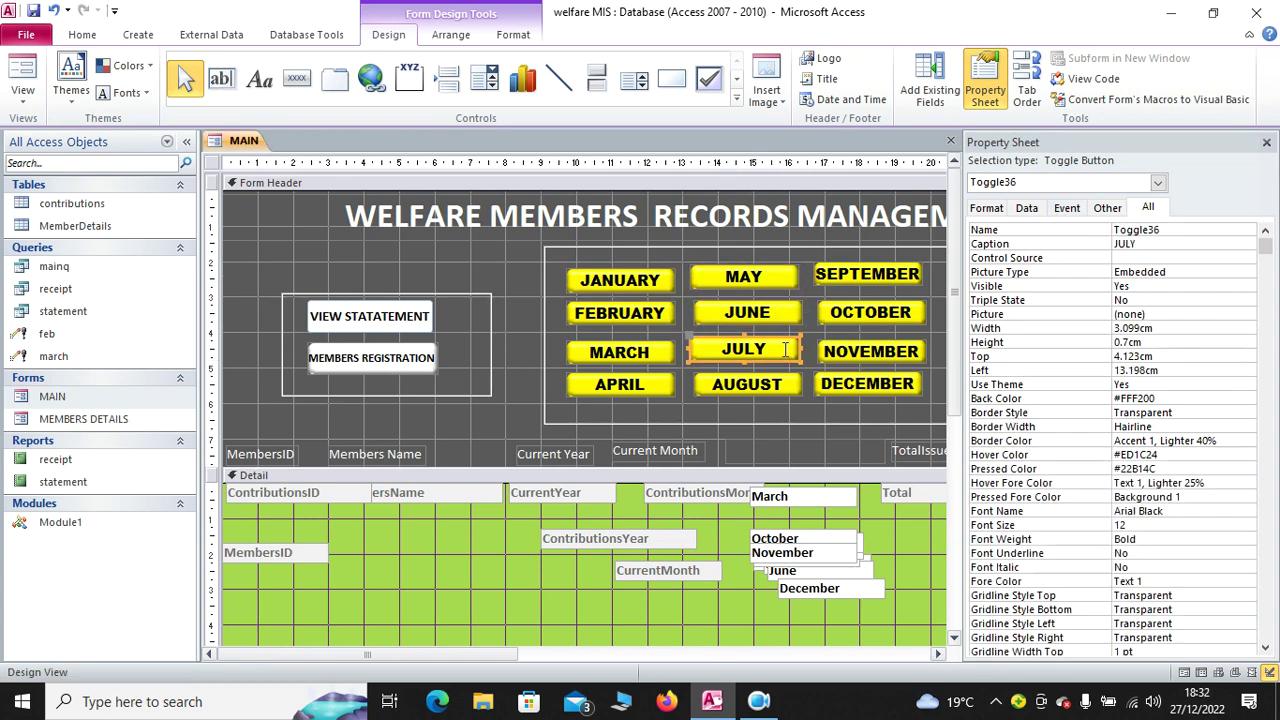
left_click(858, 384)
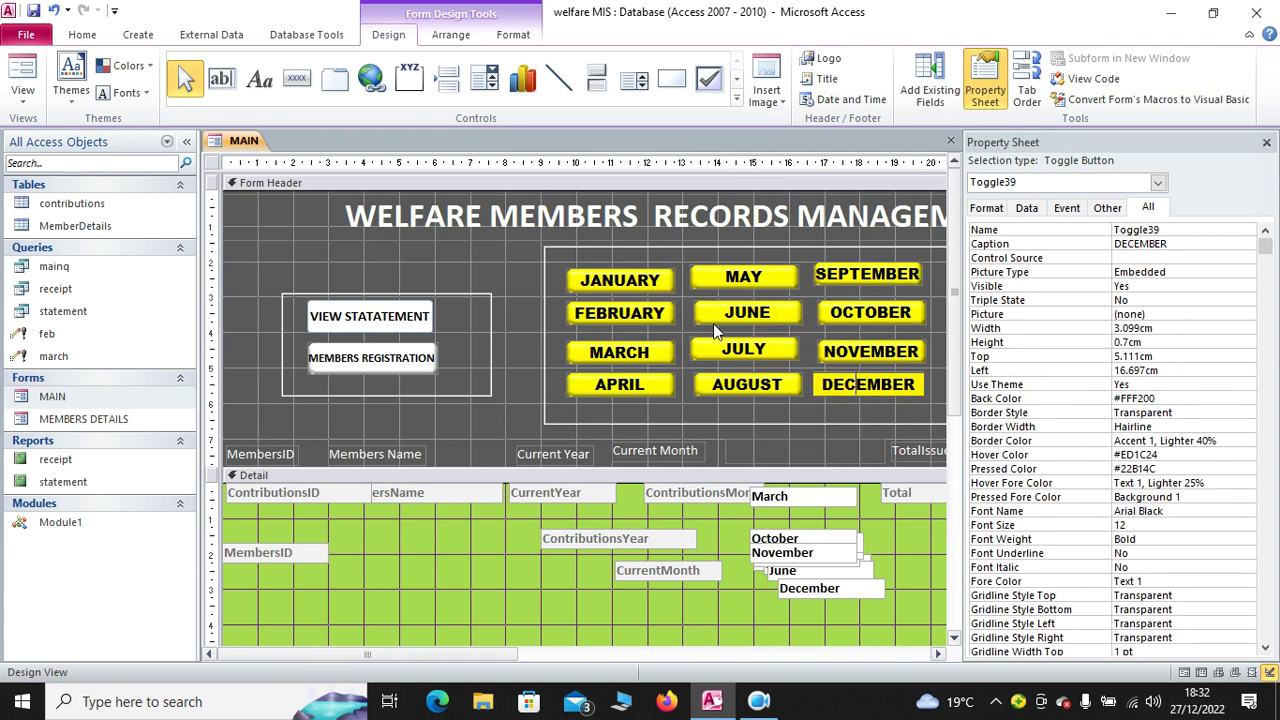
- Review the JANUARY toggle button's On Click event procedure and the FEBRUARY procedure below it, and close the code editor
left_click(650, 281)
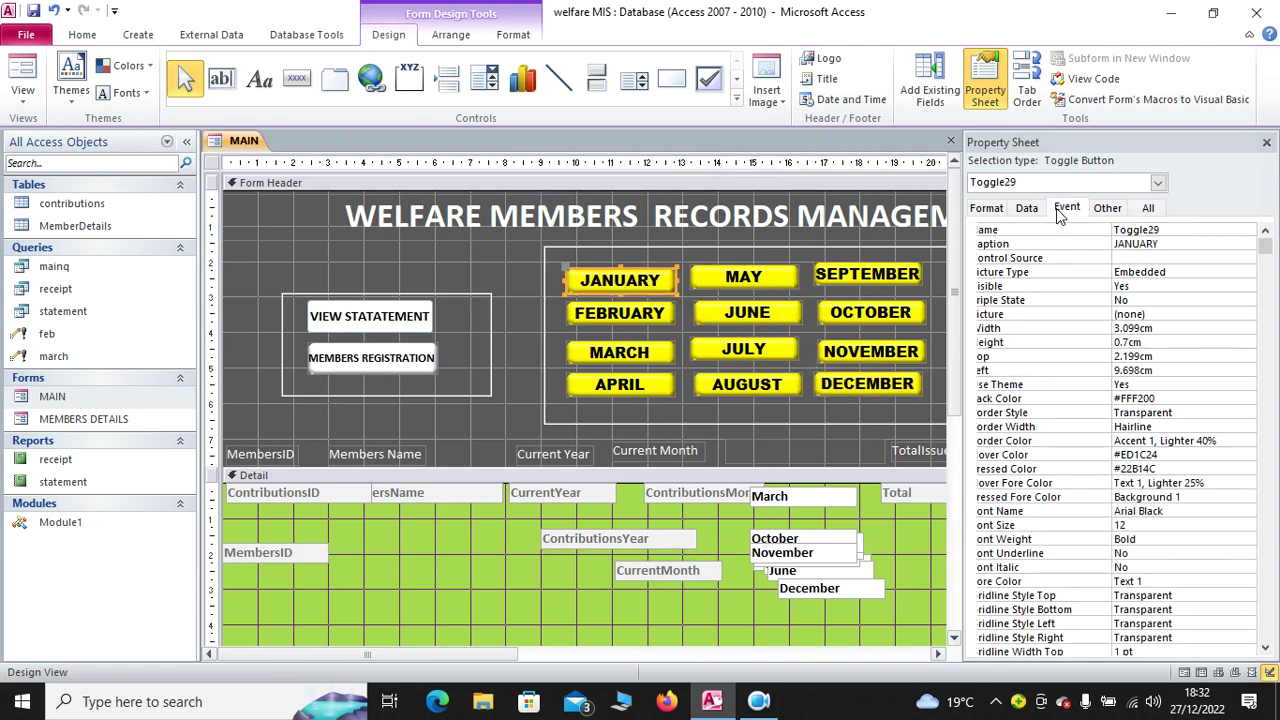
left_click(1065, 208)
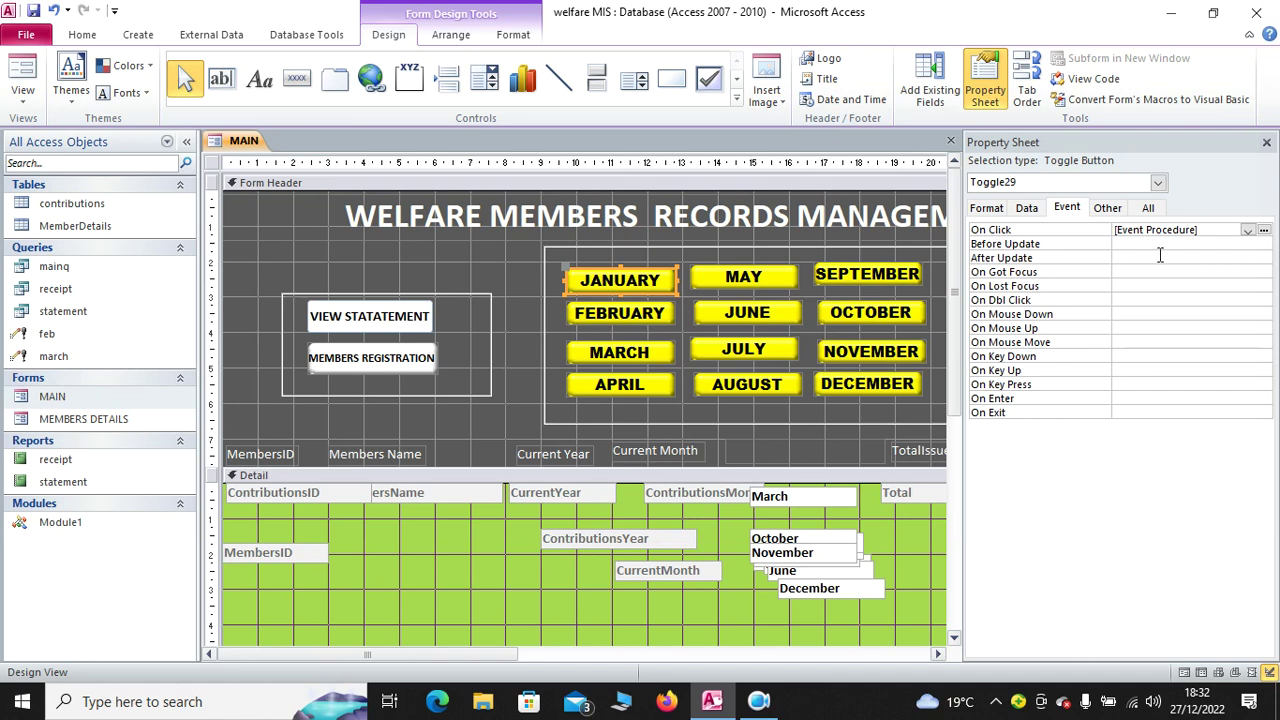
left_click(1264, 231)
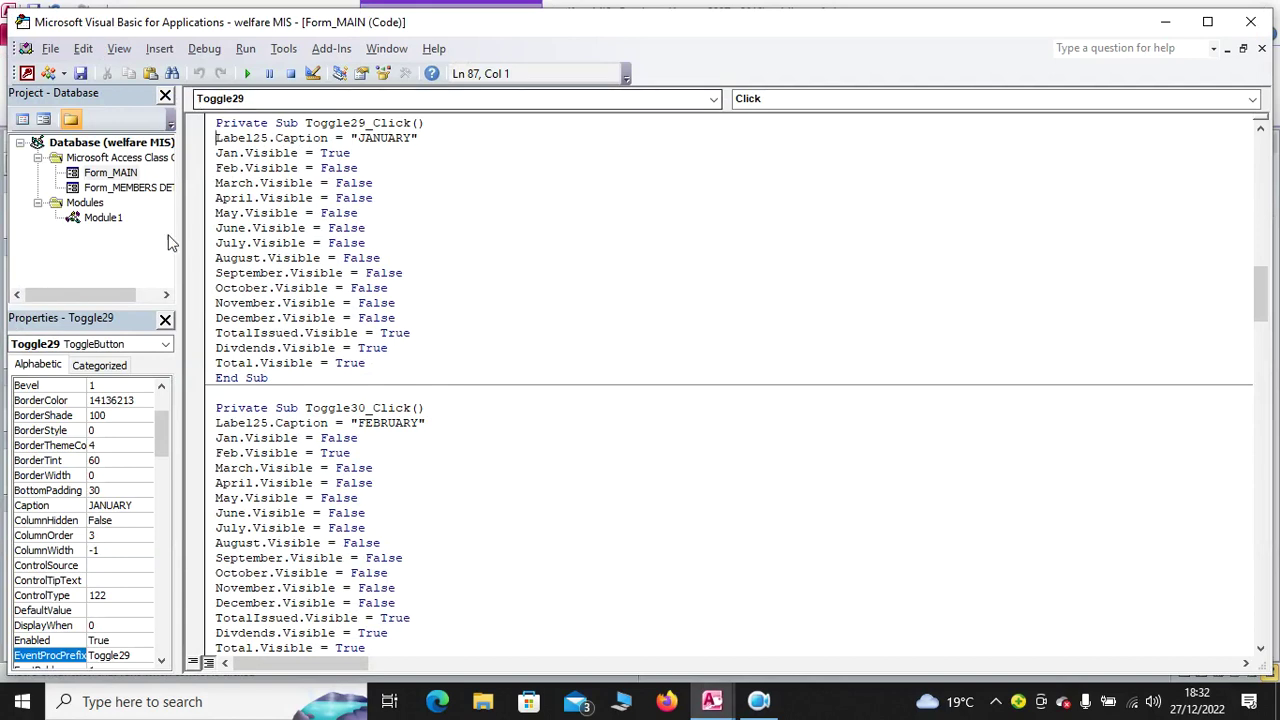
scroll(339, 364, "down", 5)
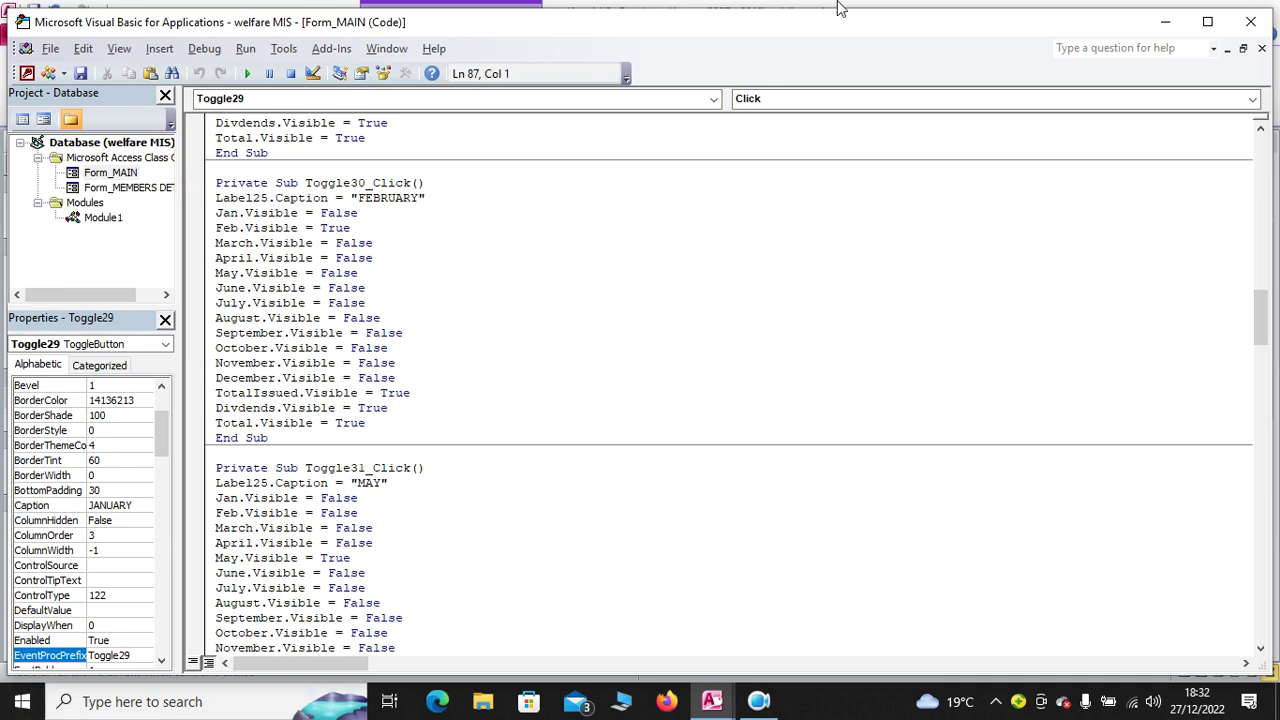
left_click(1250, 24)
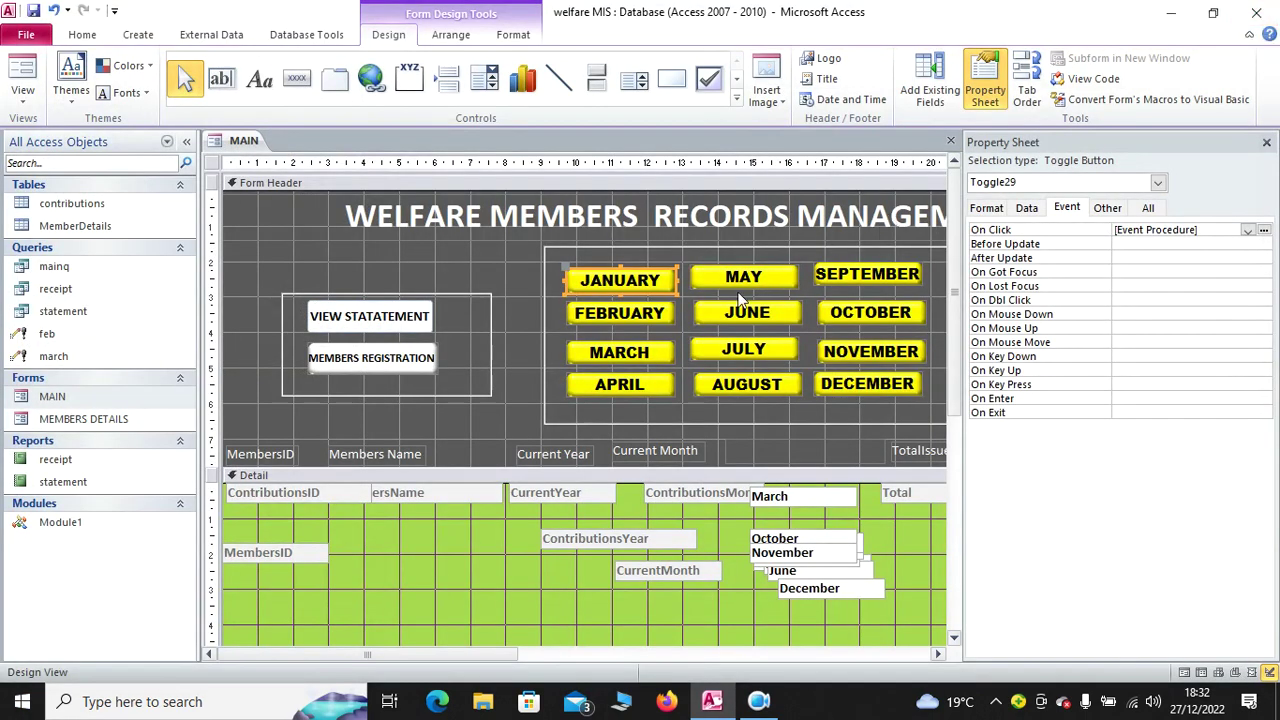
- Close the Property Sheet and the MAIN form, discarding its design changes
scroll(624, 317, "down", 3)
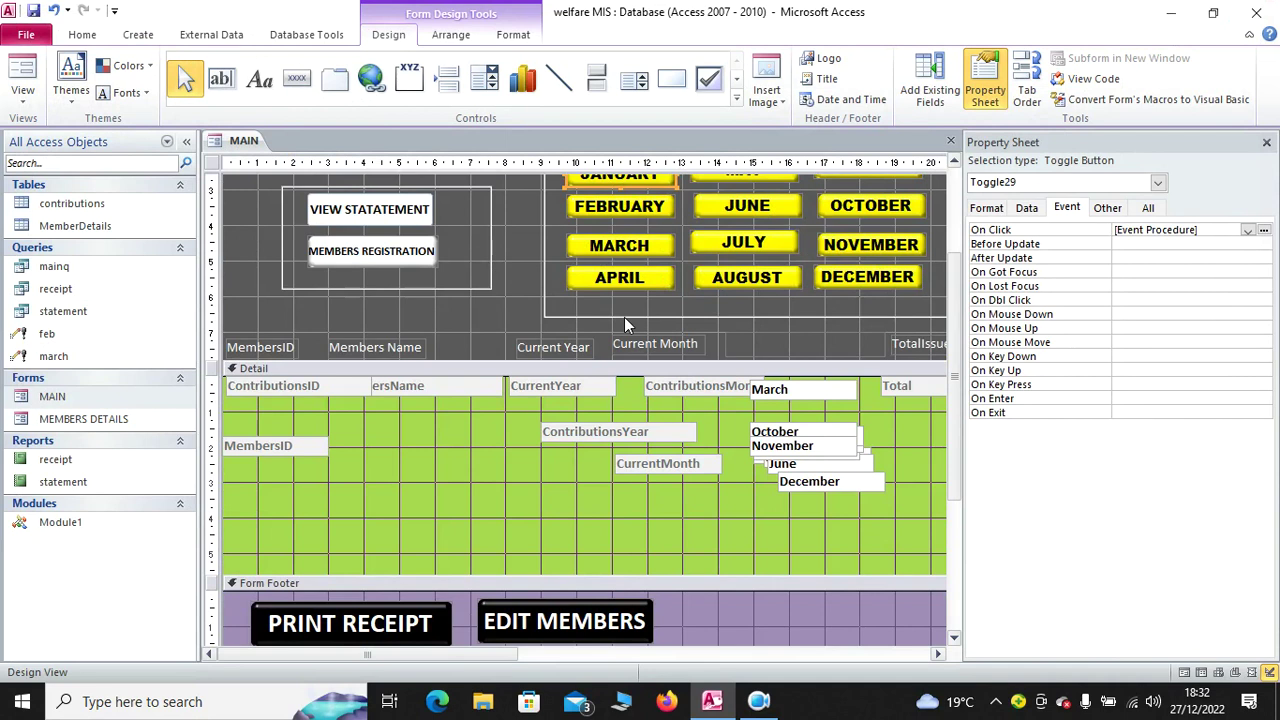
left_click(1266, 142)
left_click(1268, 140)
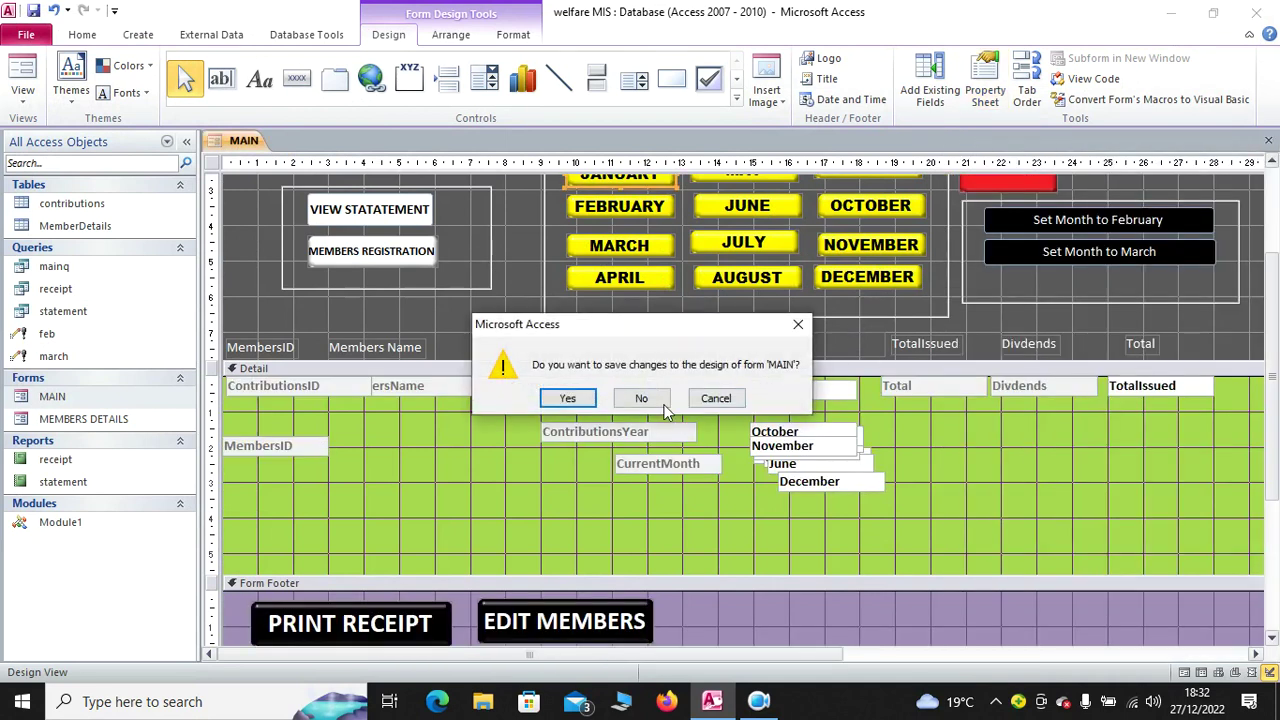
left_click(650, 401)
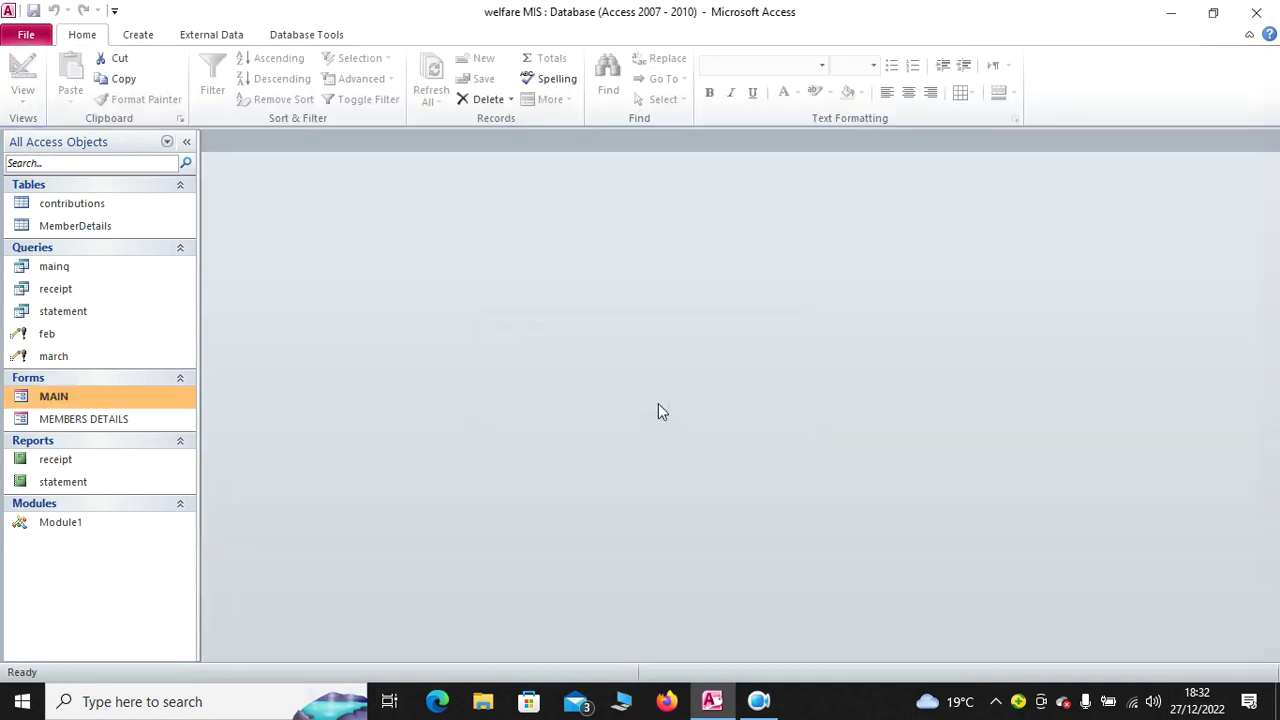
- Open the receipt report in Design View, look at the fields available for another group level, and close the report
right_click(50, 462)
left_click(109, 206)
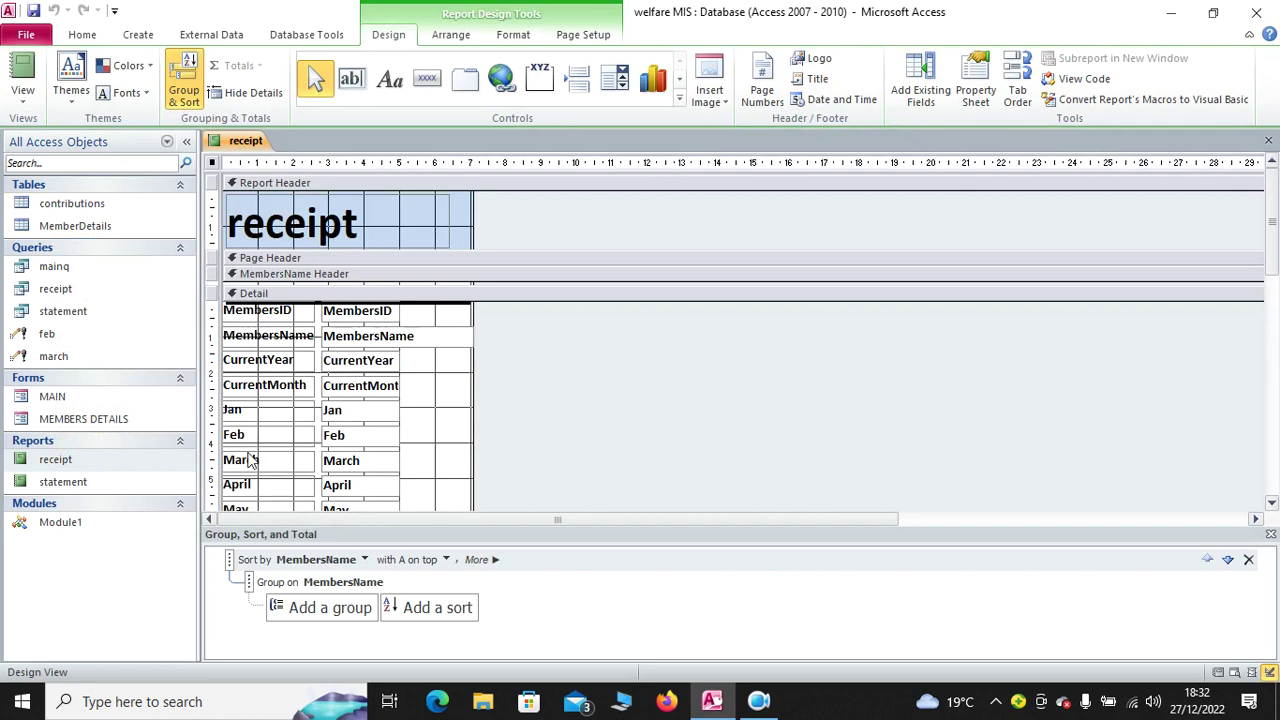
left_click(316, 615)
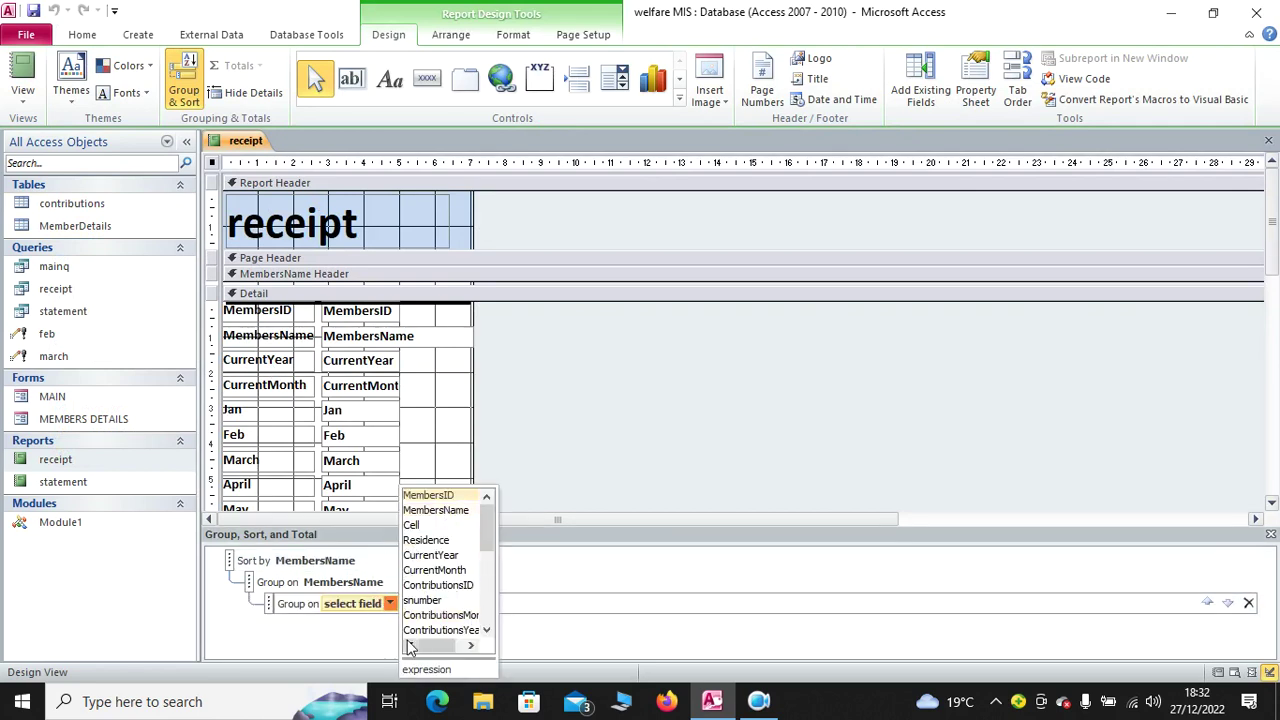
left_click(596, 466)
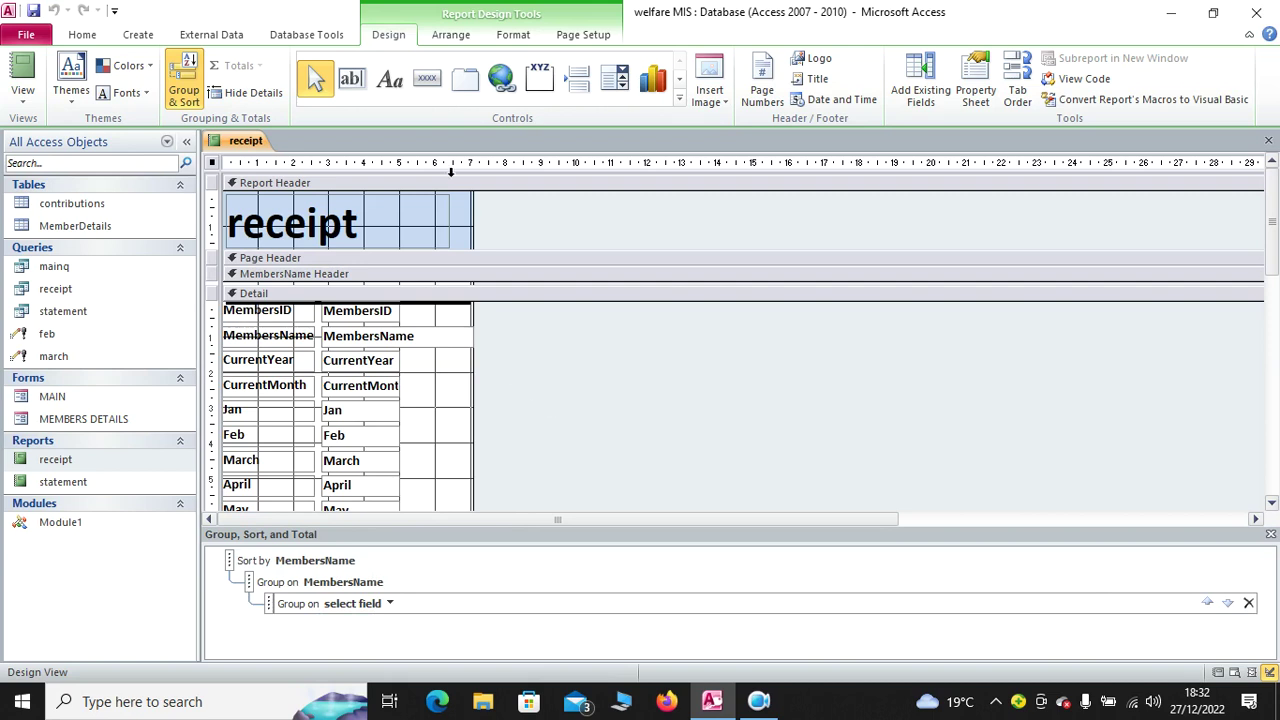
left_click(1268, 141)
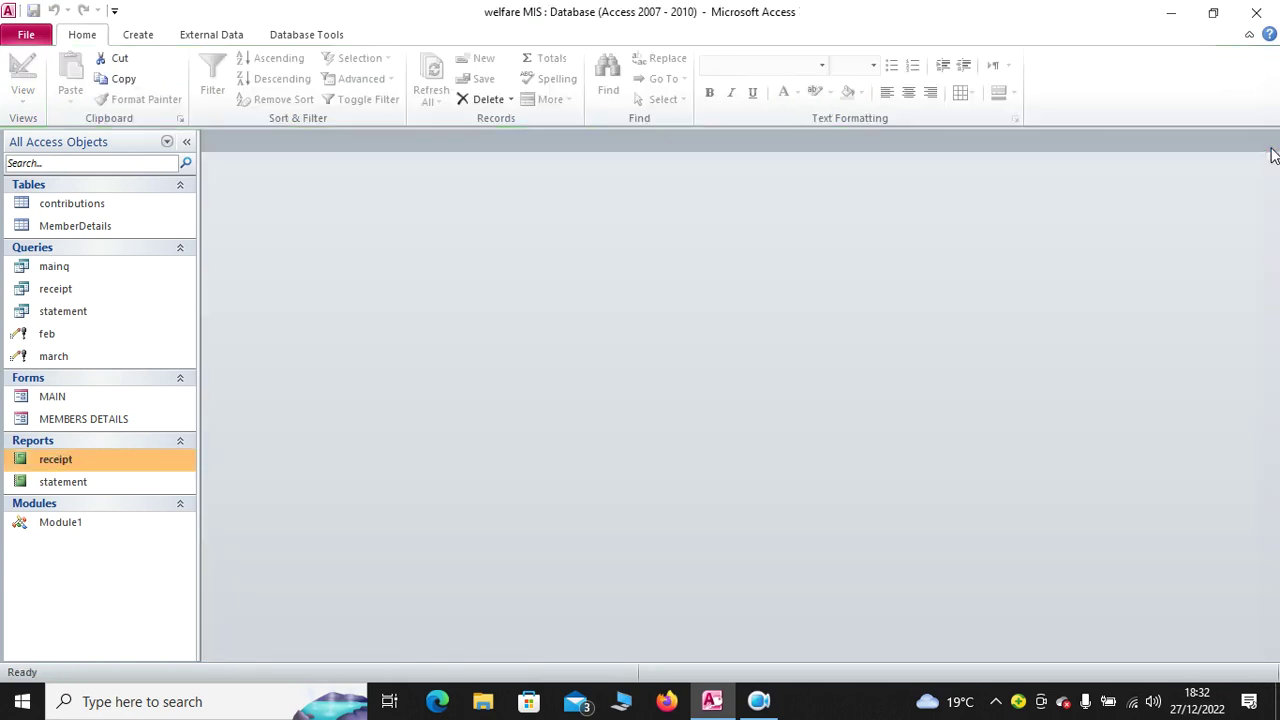
- Reopen the MAIN form in Design View and show the Property Sheet for the PRINT RECEIPT button
left_click(48, 399)
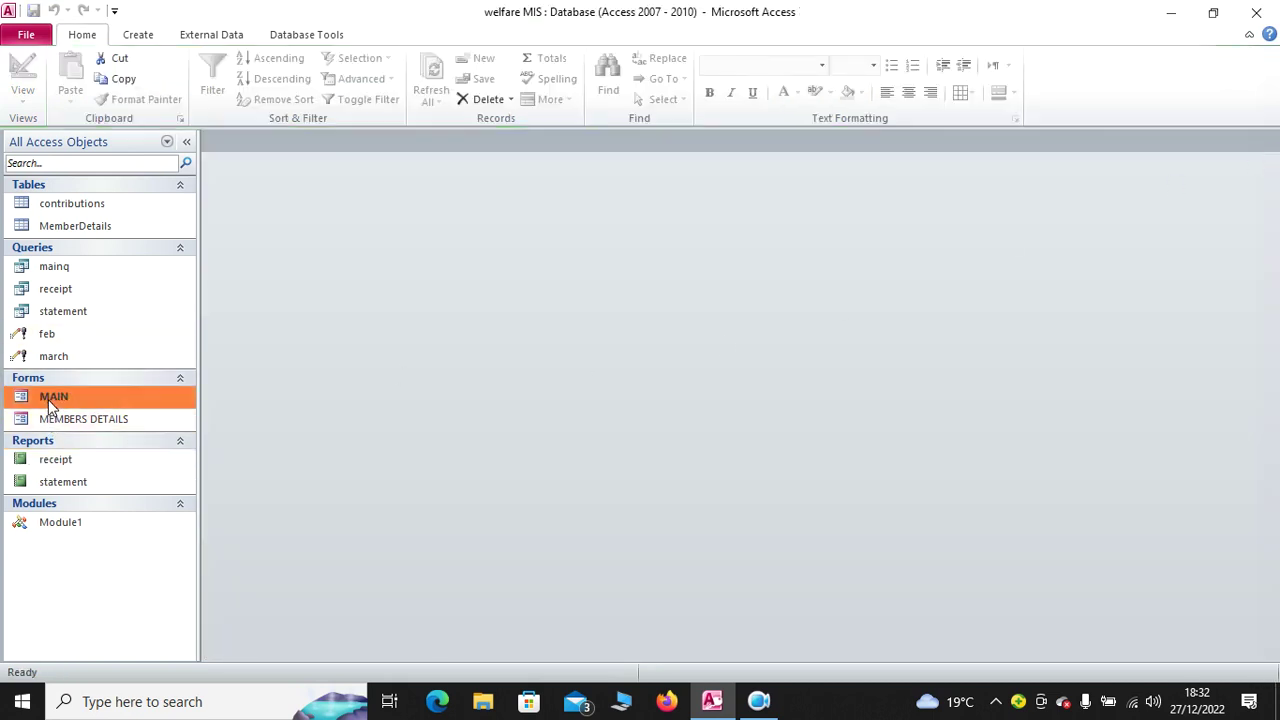
right_click(48, 399)
left_click(111, 454)
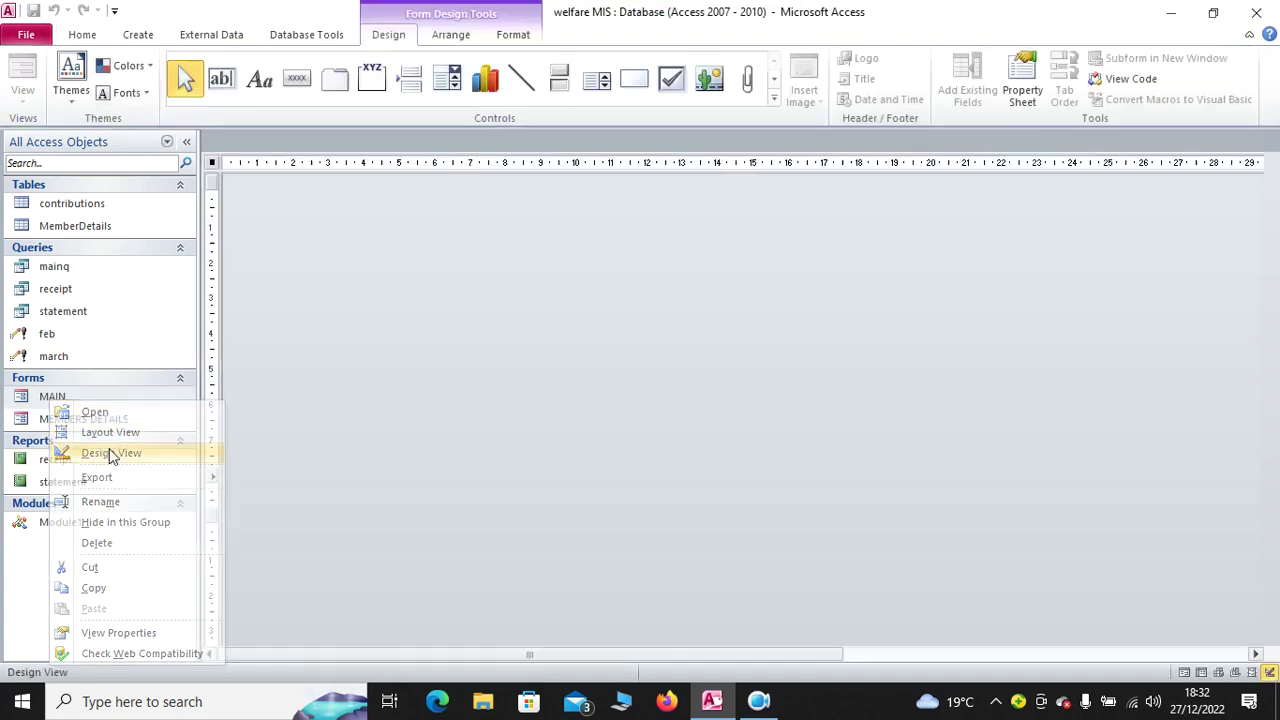
left_click(318, 566)
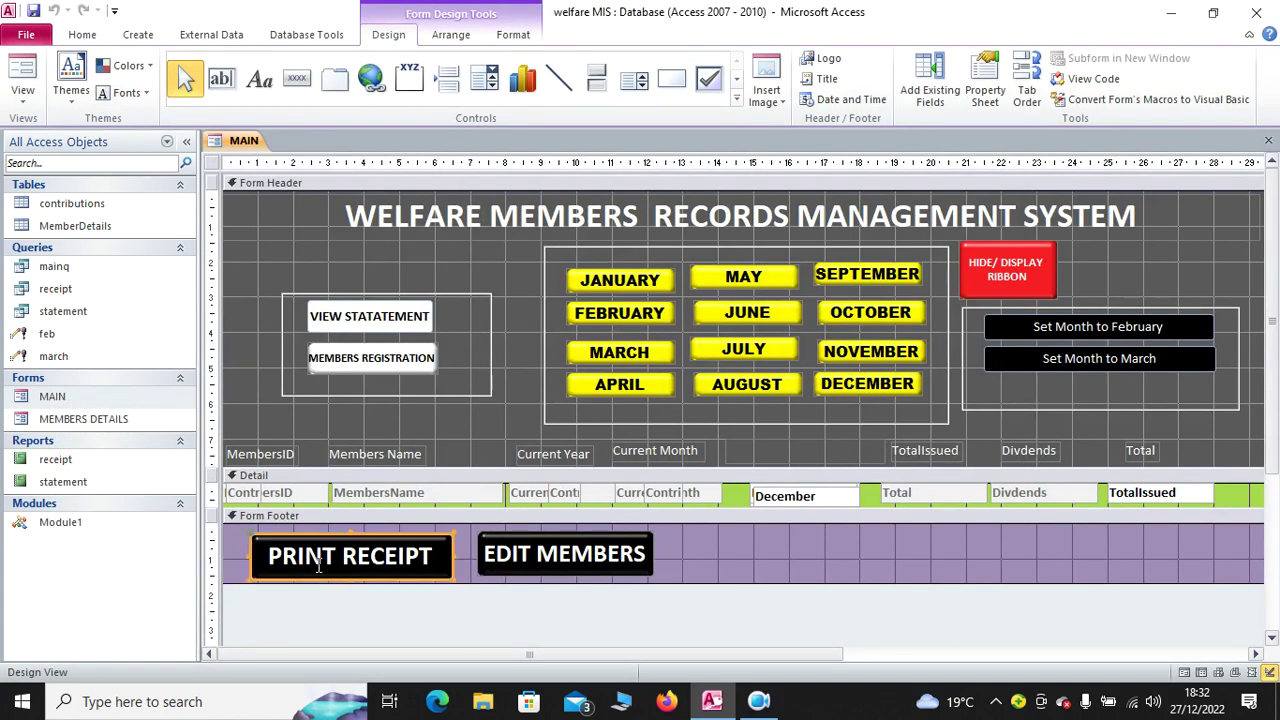
left_click(985, 85)
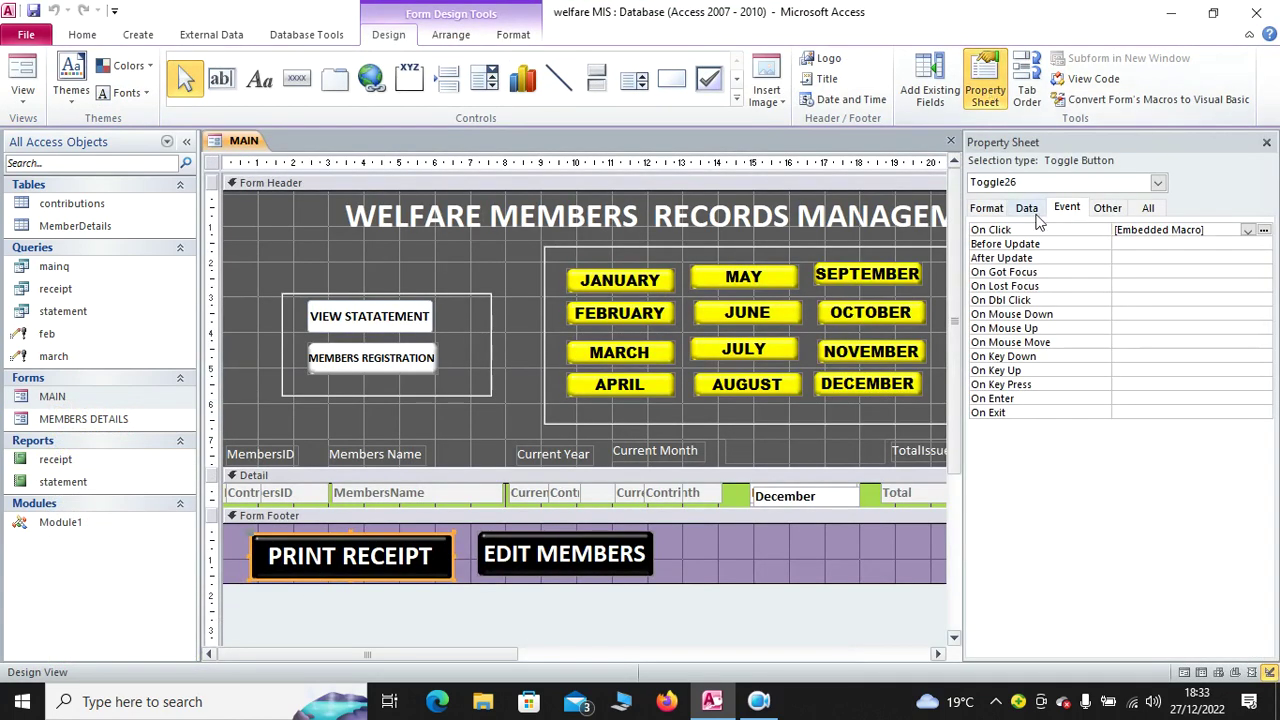
- Examine the OpenReport action in the PRINT RECEIPT button's embedded On Click macro, and close the macro and the Property Sheet
left_click(1067, 209)
left_click(1248, 230)
left_click(1205, 190)
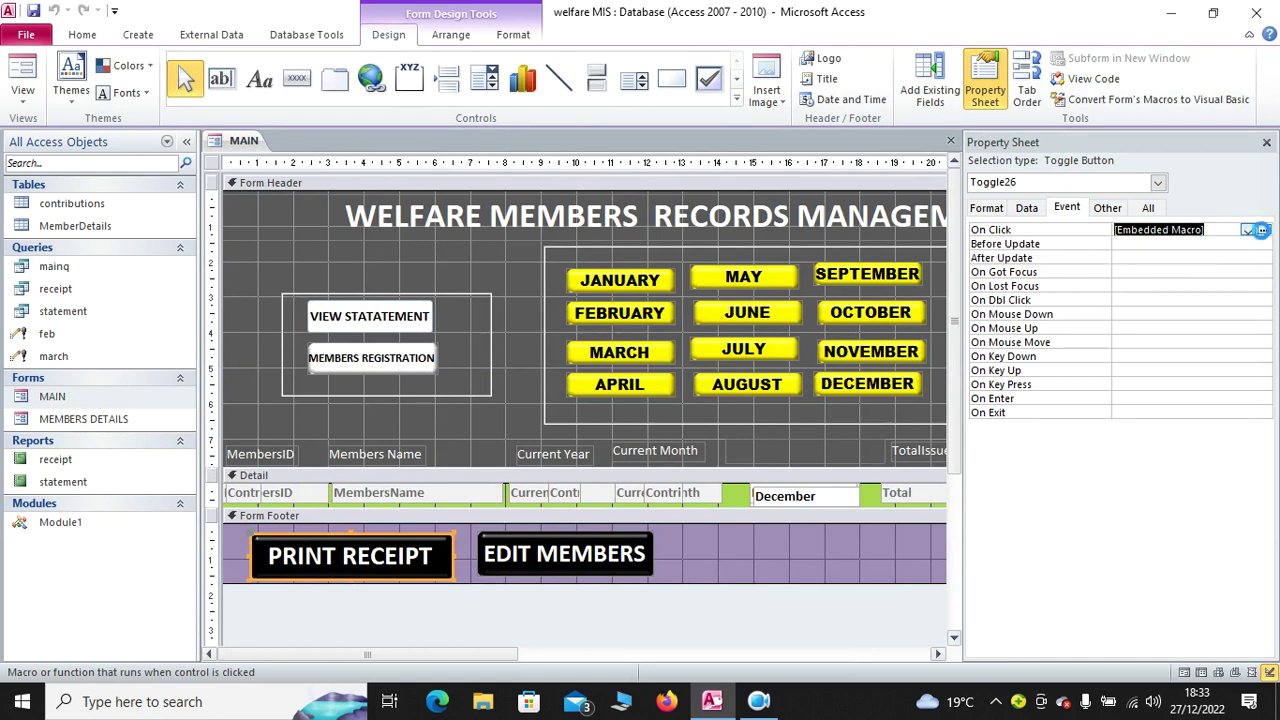
left_click(1264, 230)
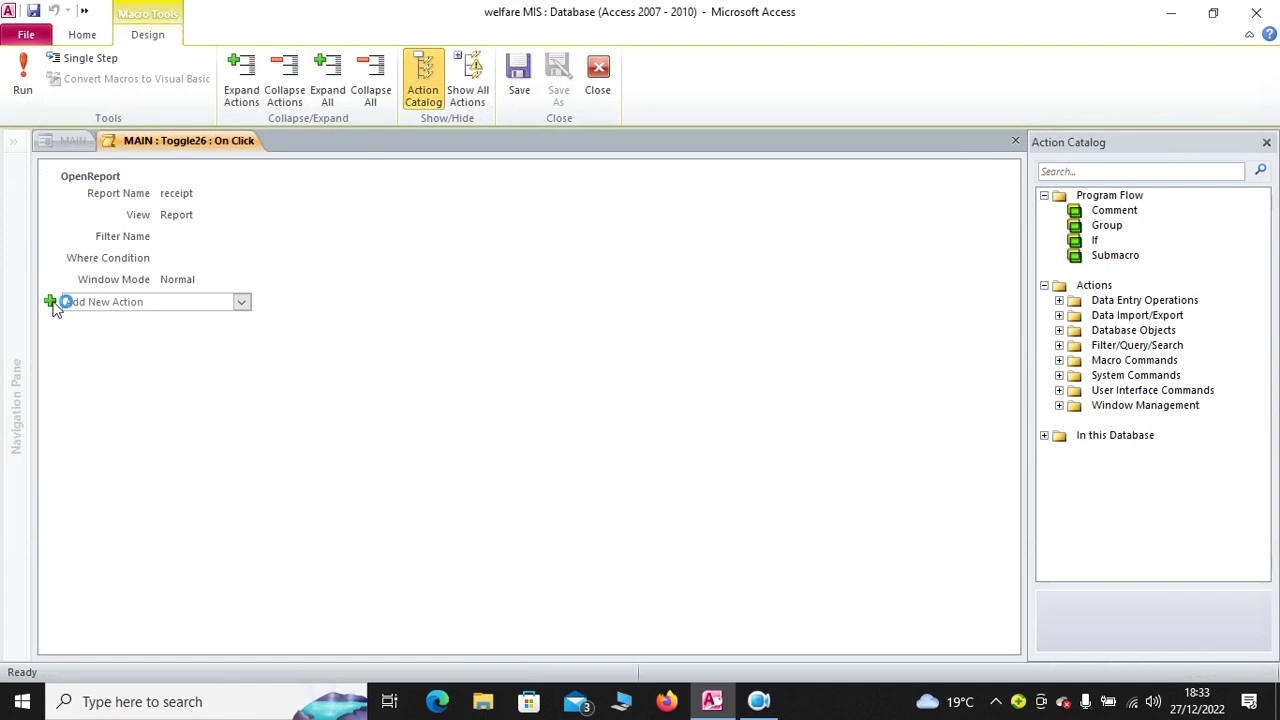
left_click(177, 208)
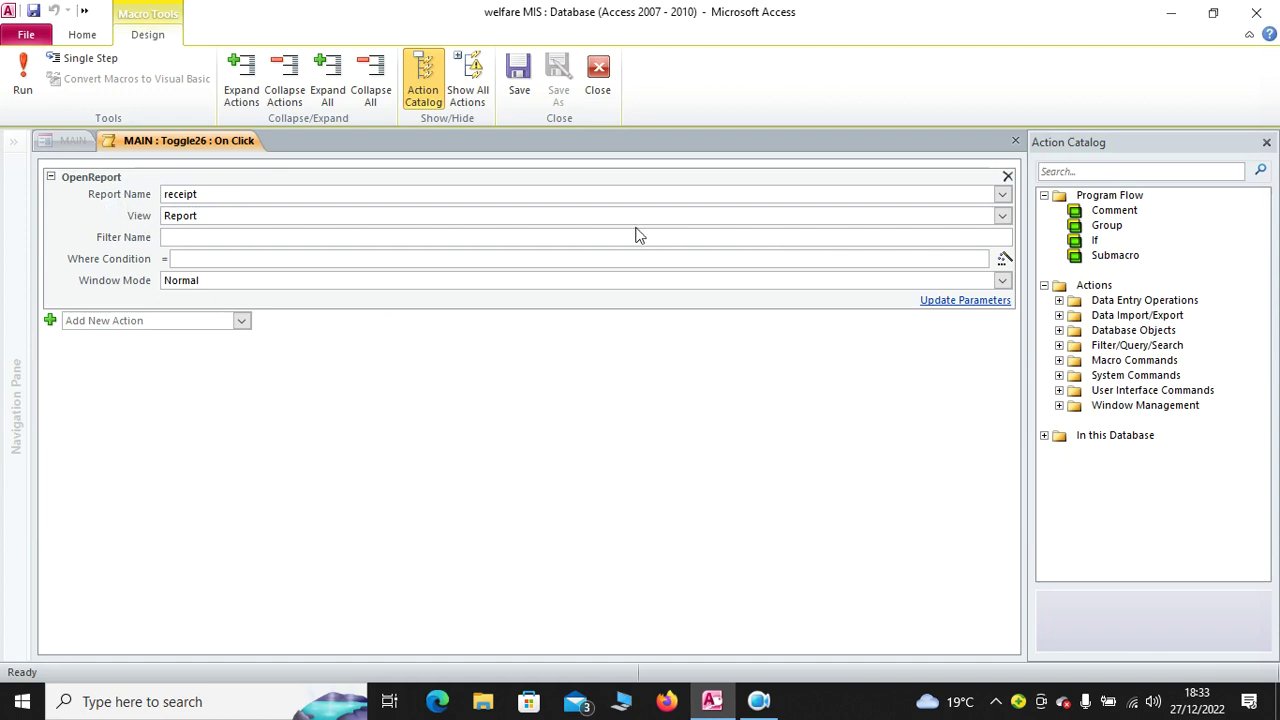
left_click(1266, 142)
left_click(1266, 141)
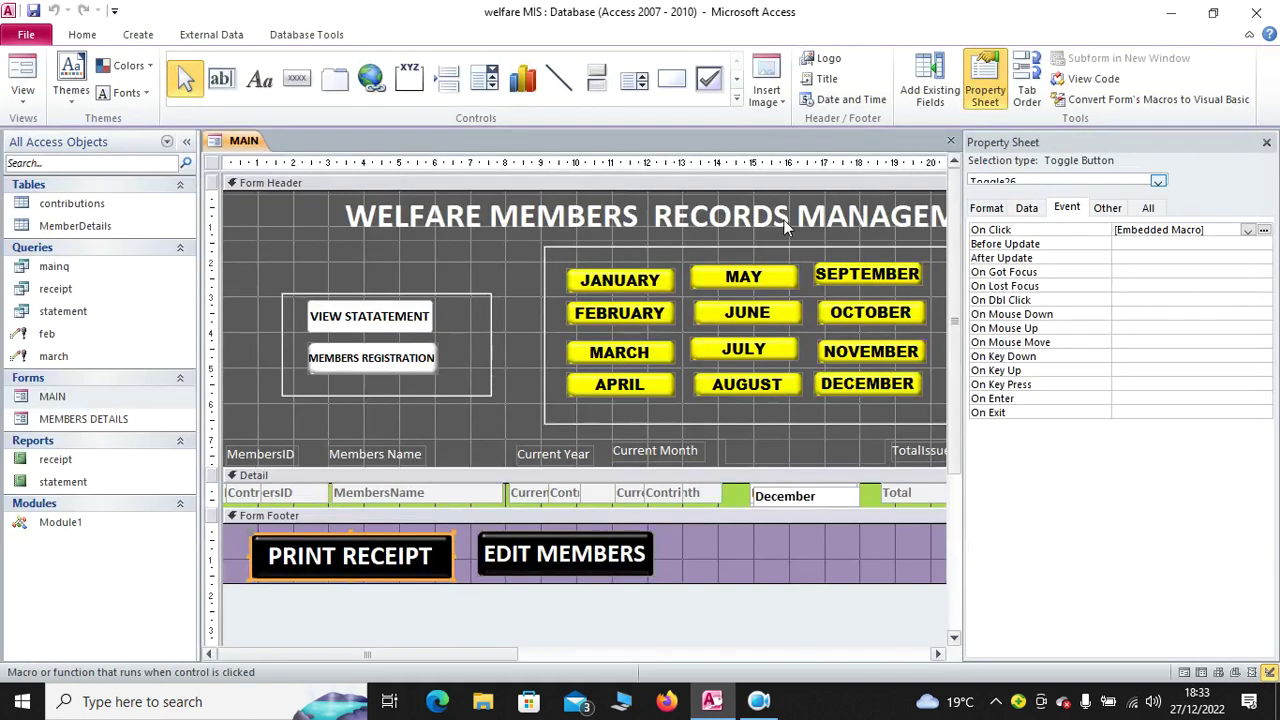
left_click(1266, 142)
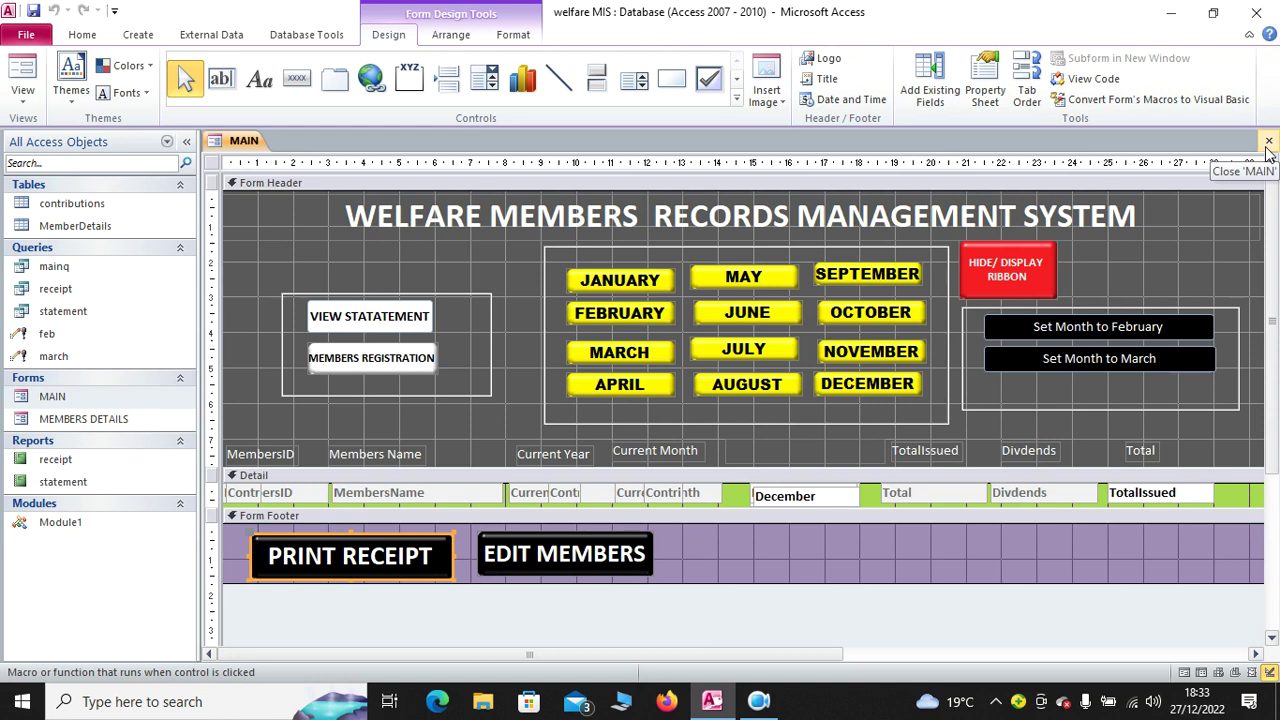
- Review the On Click and On Dbl Click event procedures of the HIDE/ DISPLAY RIBBON toggle, and close the code editor
left_click(996, 280)
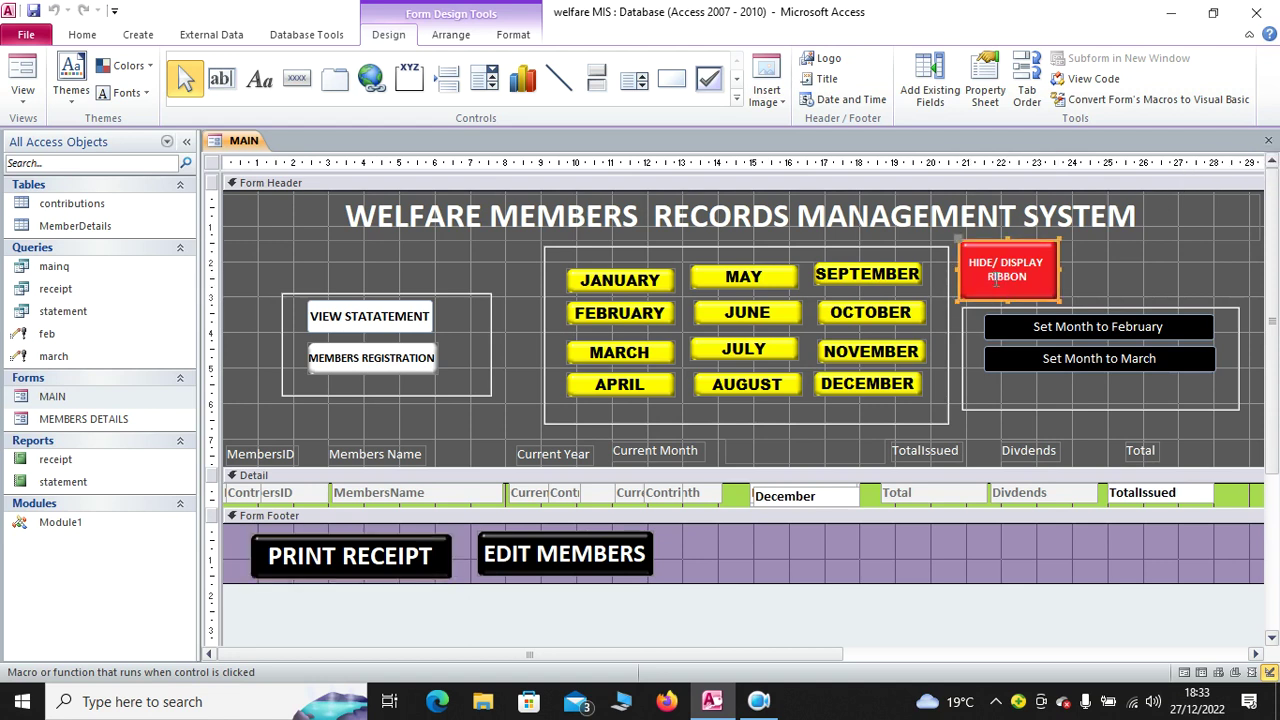
left_click(986, 91)
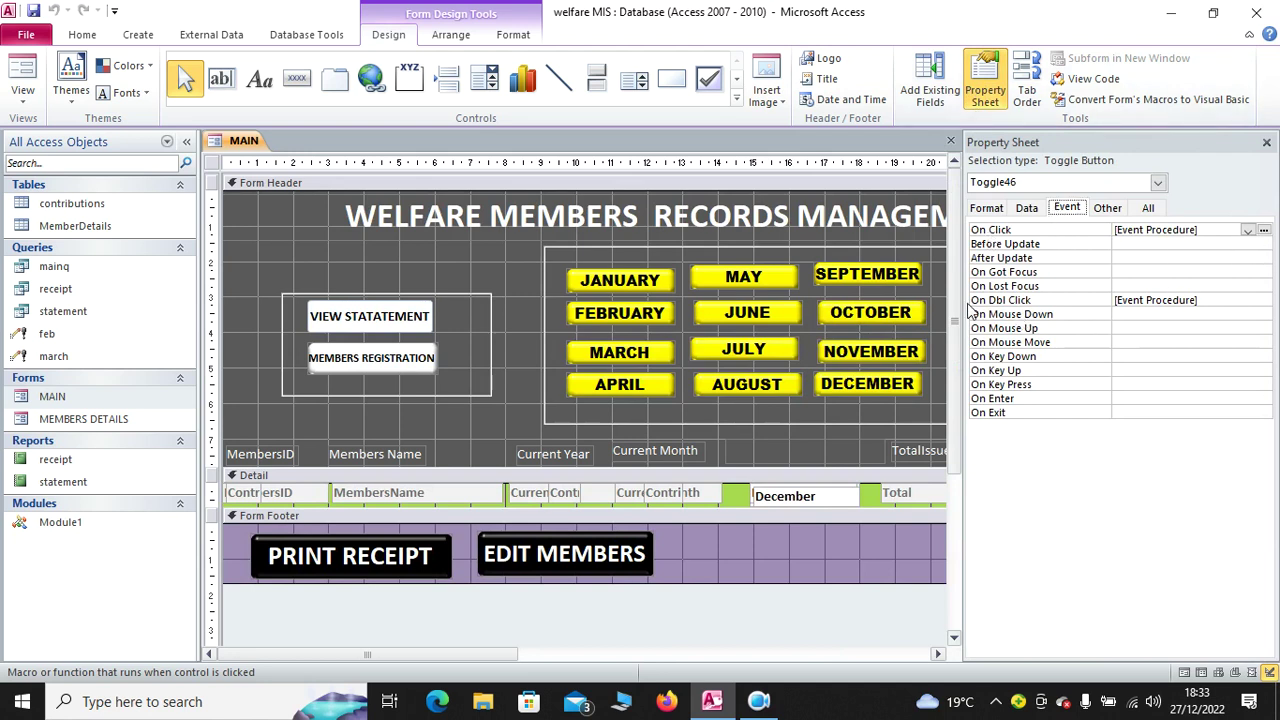
left_click(1224, 301)
left_click(1264, 304)
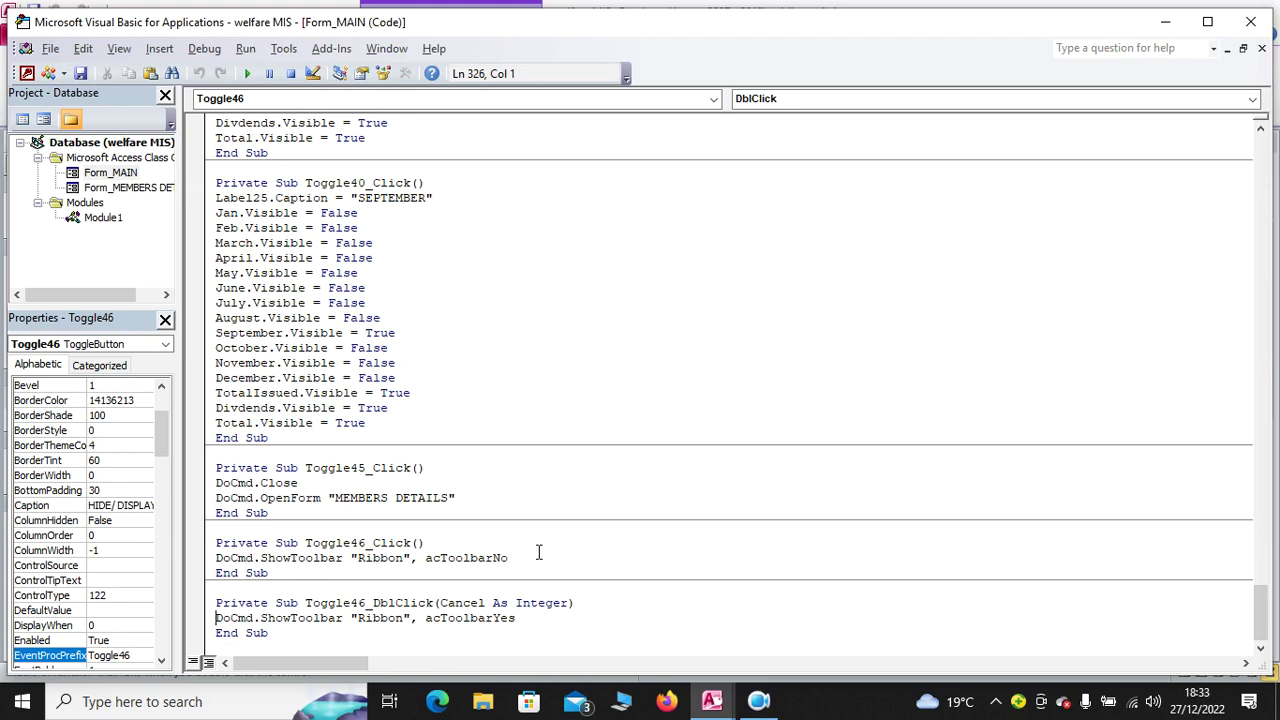
left_click_drag(508, 558, 128, 572)
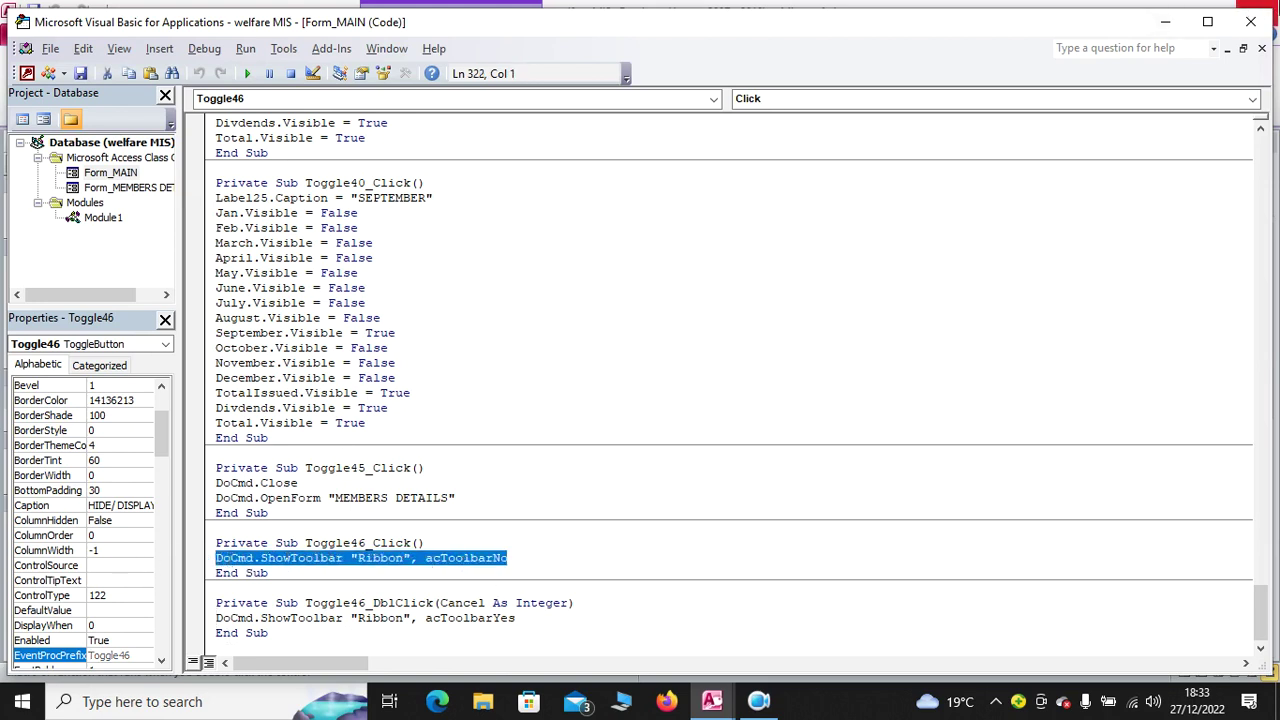
left_click(1250, 21)
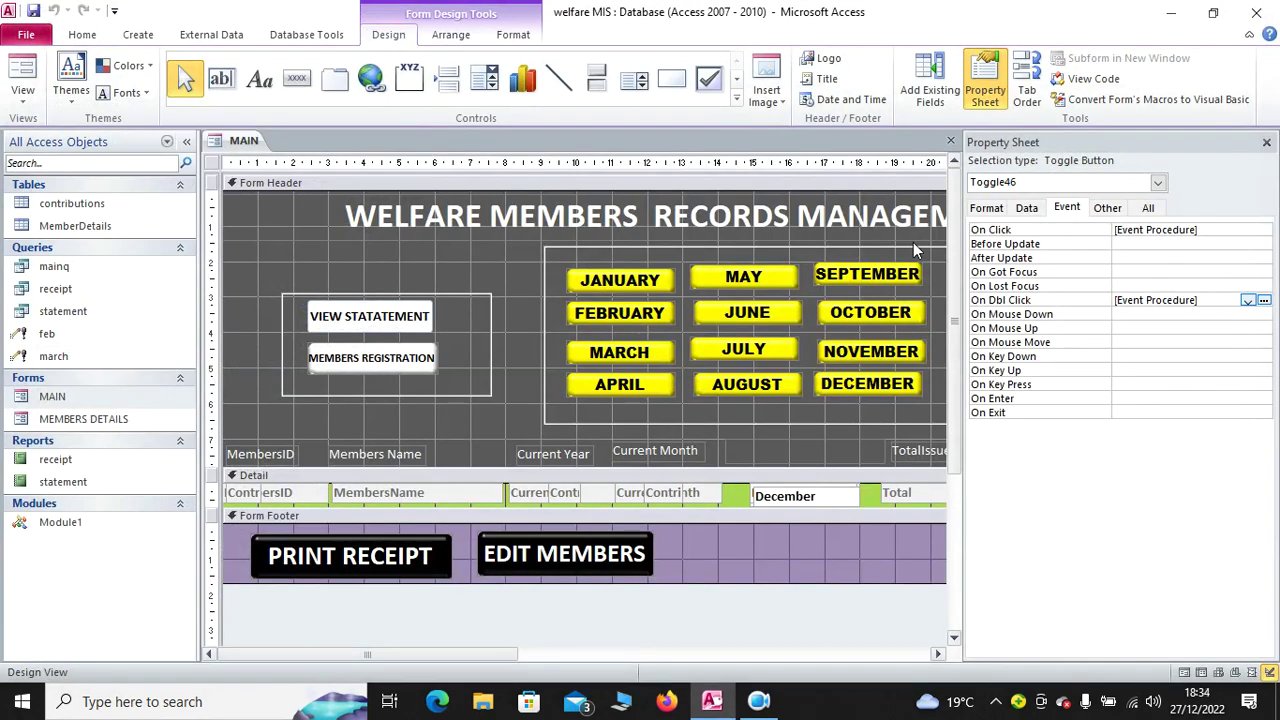